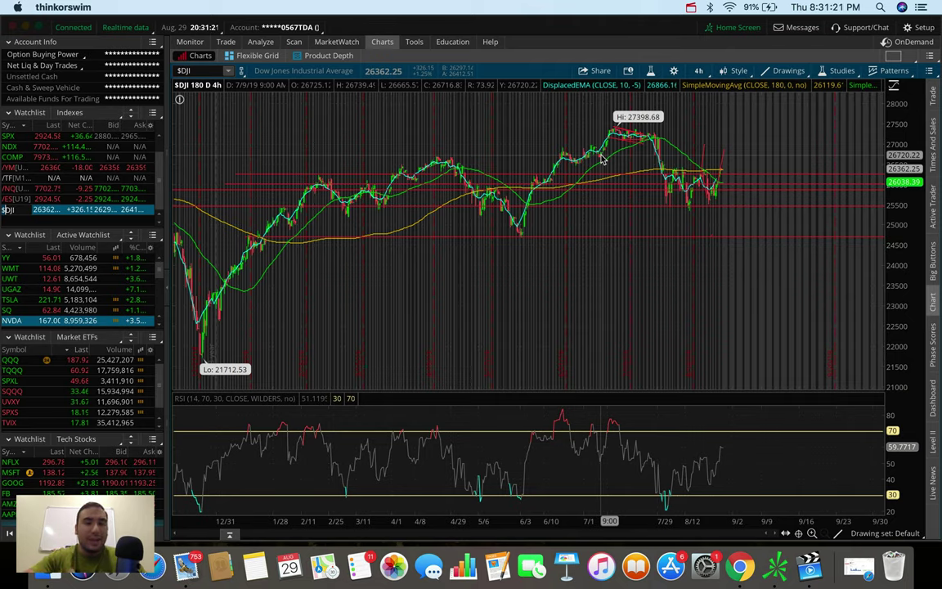
- Load the SPX chart from the Indexes watchlist and zoom into the last few weeks of bars
scroll(9, 164, up, 2)
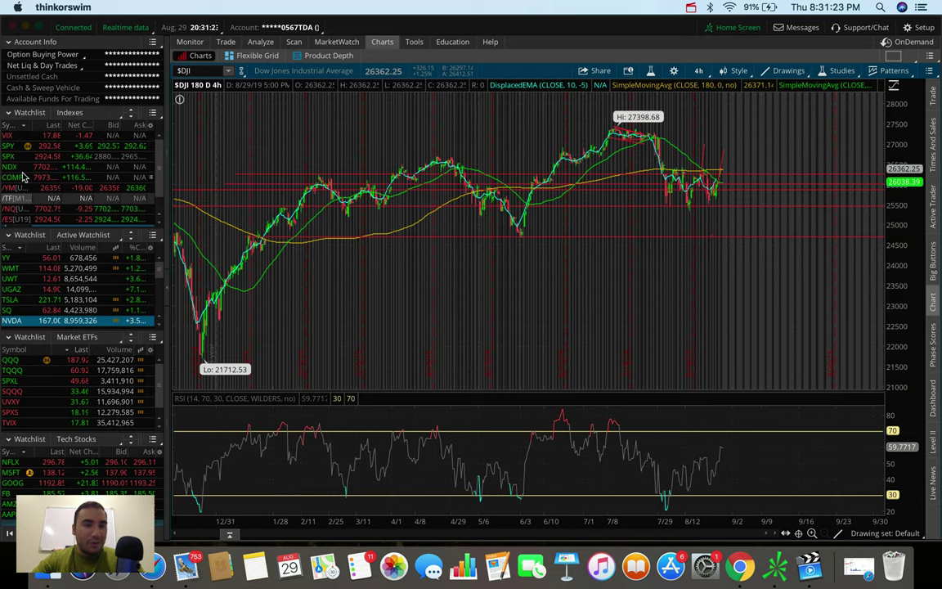
click(9, 156)
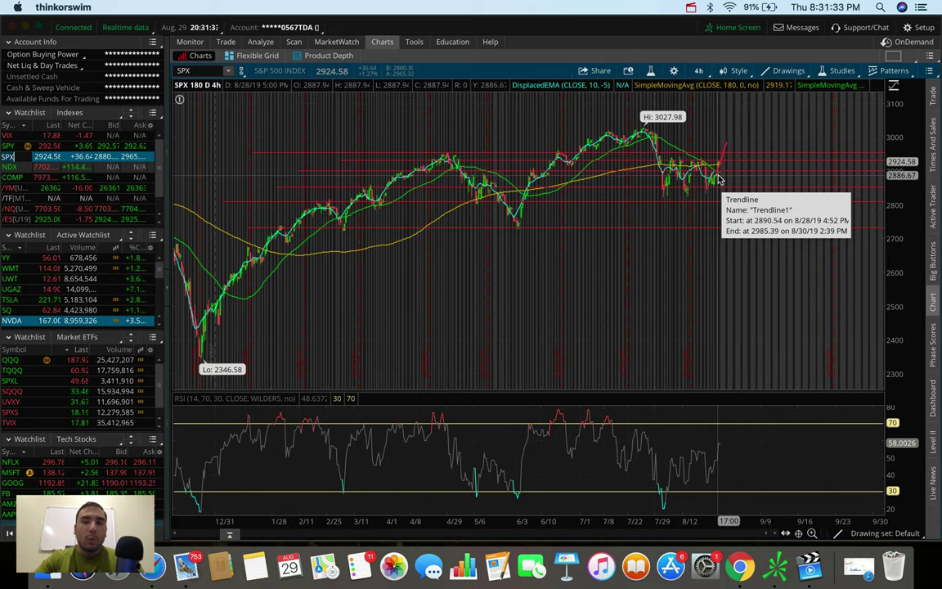
drag(705, 154, 652, 154)
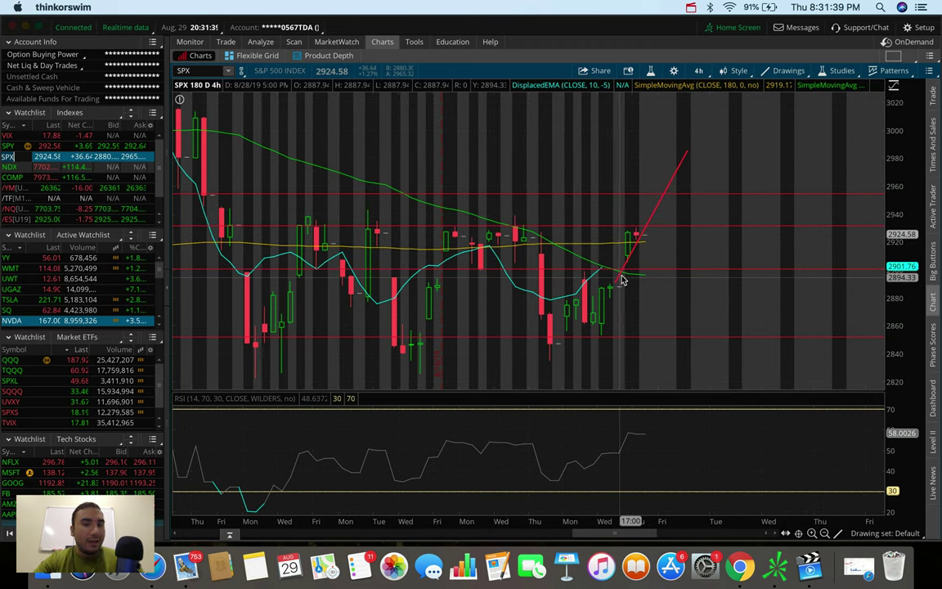
- Revert a trendline edit and lower the 2954.82 price level to about 2903.71
drag(622, 278, 639, 225)
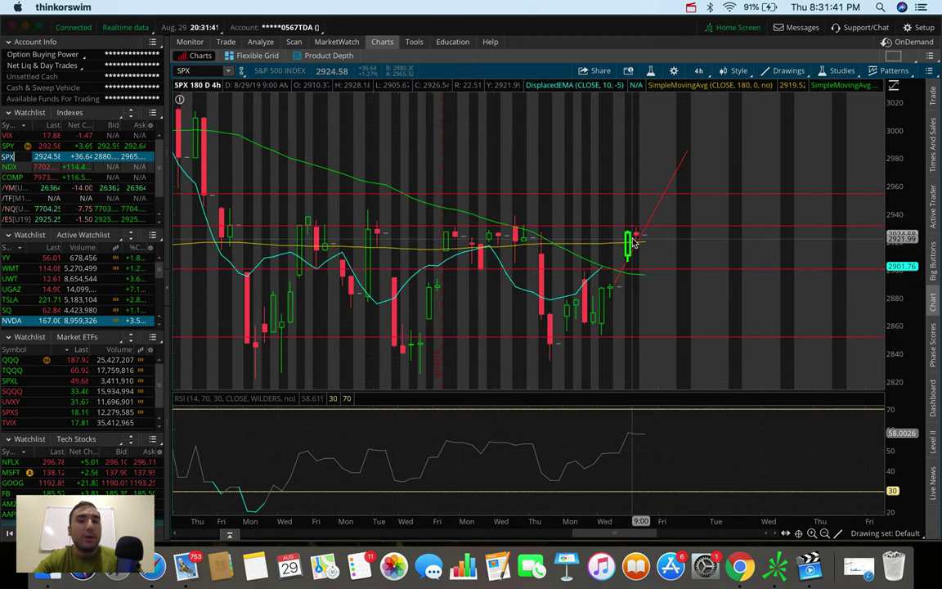
key(Escape)
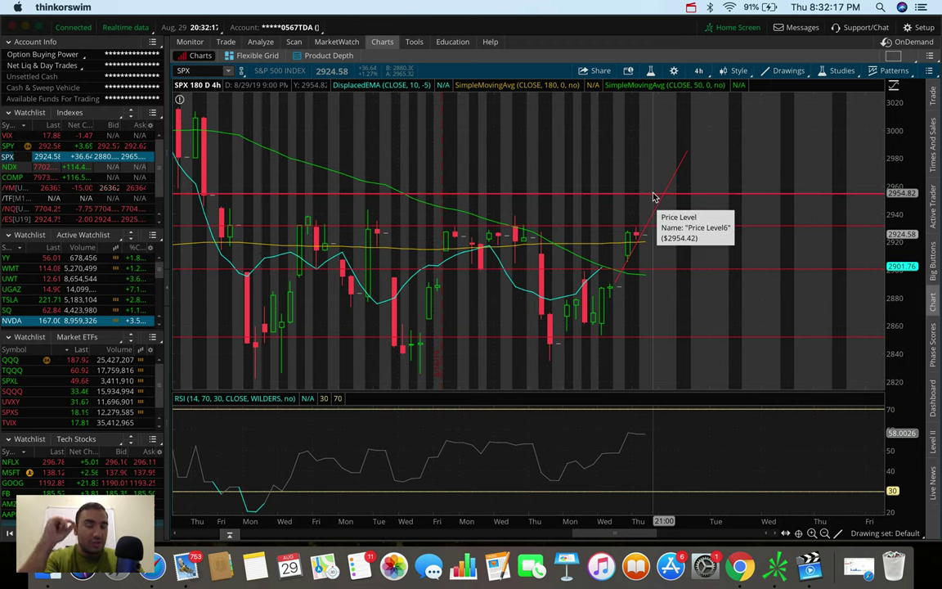
drag(654, 196, 655, 269)
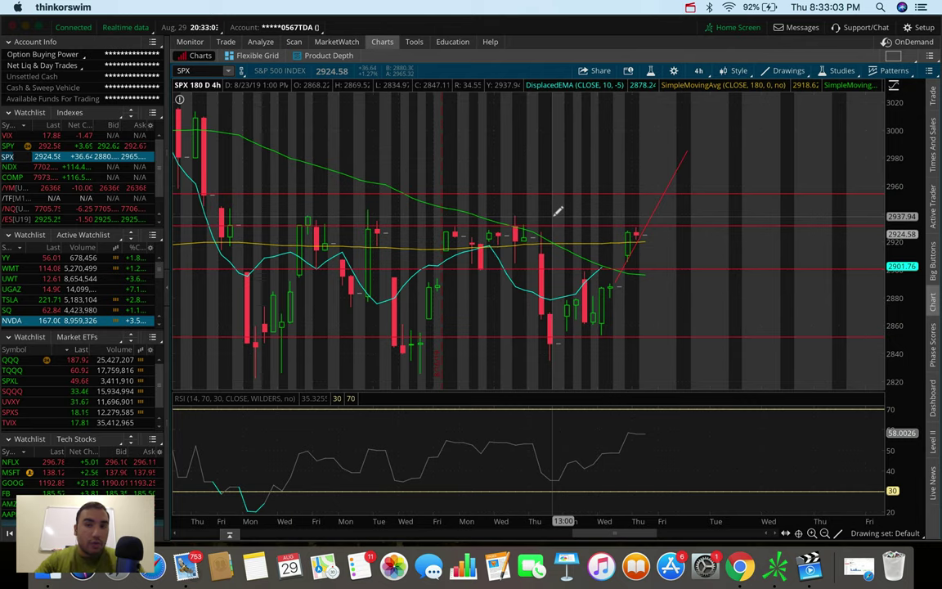
scroll(638, 143, down, 5)
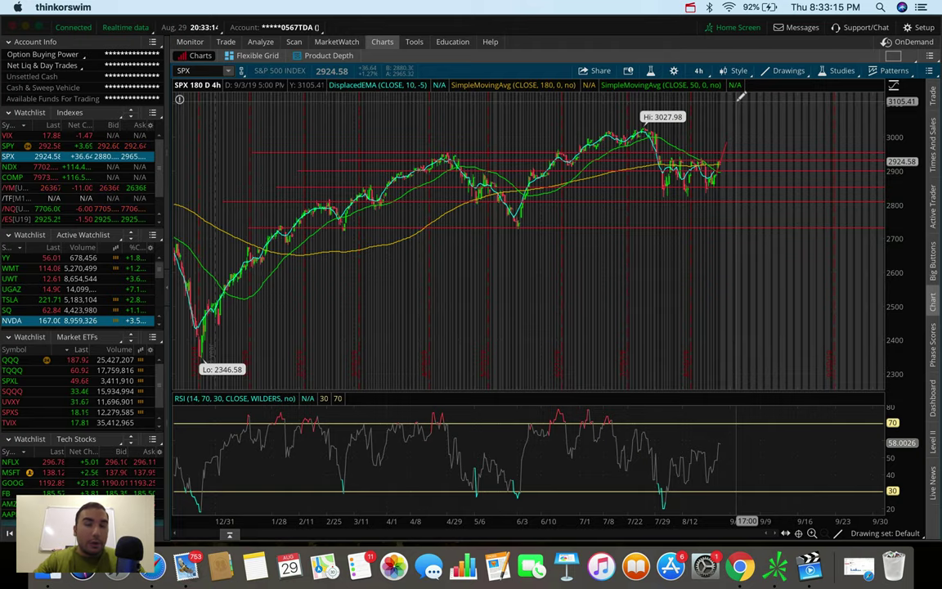
- Load /NQ, zoom into late July through early September, and draw a steep rising trendline
drag(33, 208, 666, 204)
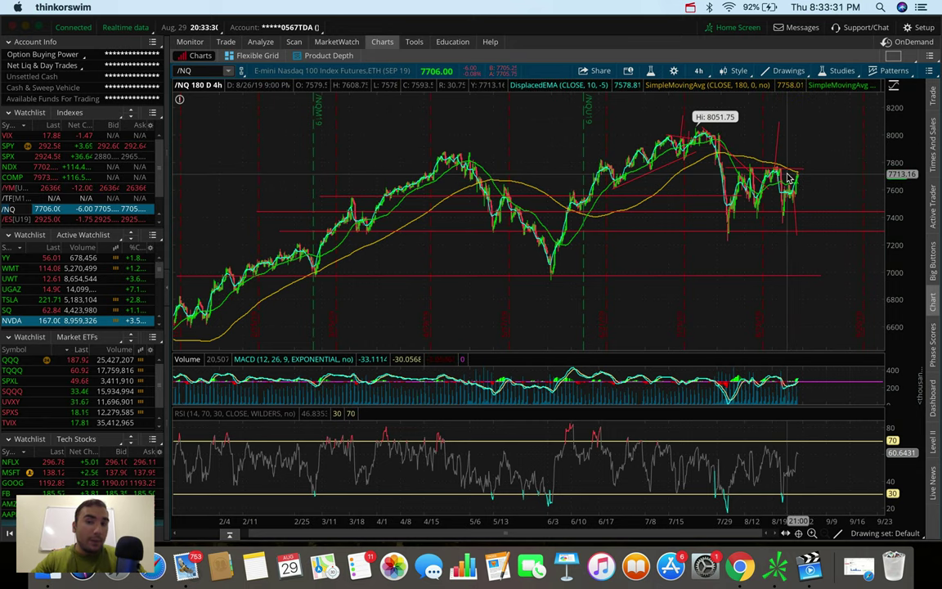
drag(810, 163, 684, 176)
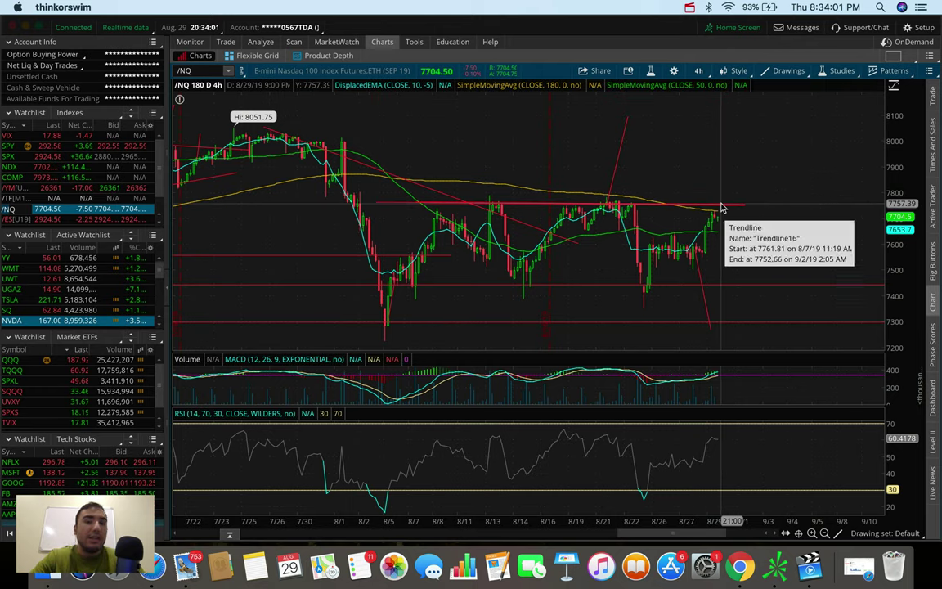
drag(721, 208, 730, 131)
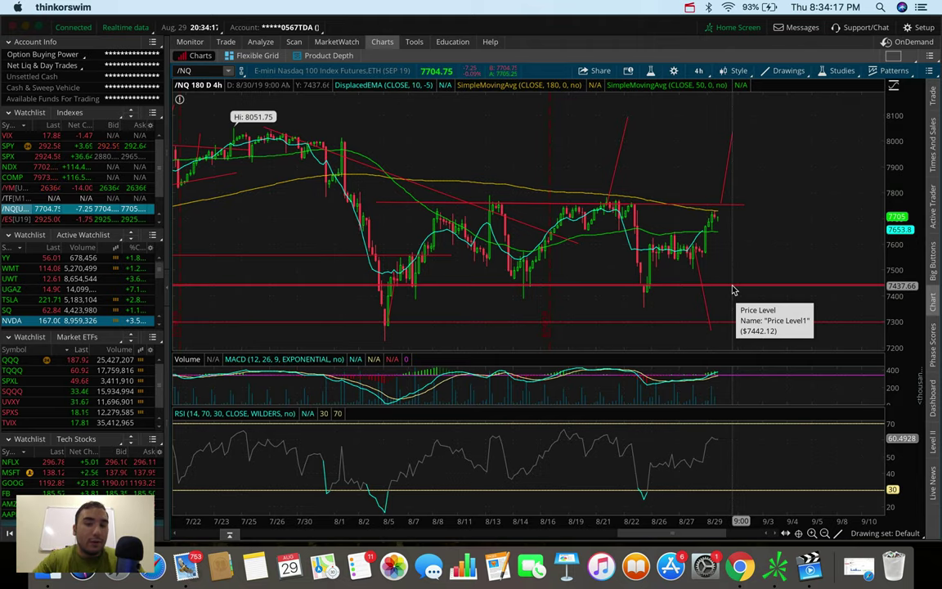
drag(778, 253, 781, 253)
scroll(781, 253, down, 5)
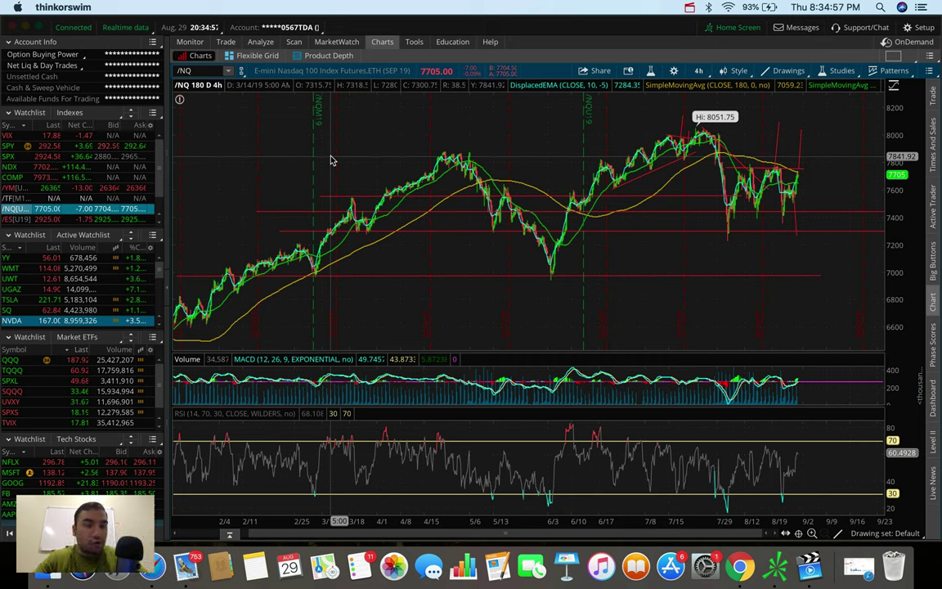
- Load $DJI from the Indexes watchlist and zoom into its last month of four-hour bars
scroll(74, 180, down, 2)
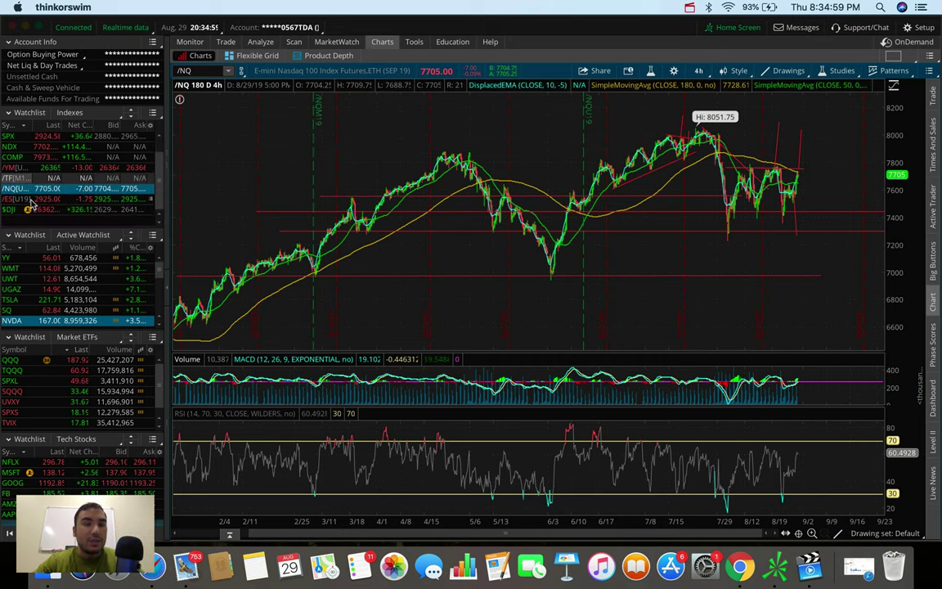
mouse_move(20, 210)
mouse_down()
mouse_move(27, 221)
mouse_move(482, 204)
mouse_up()
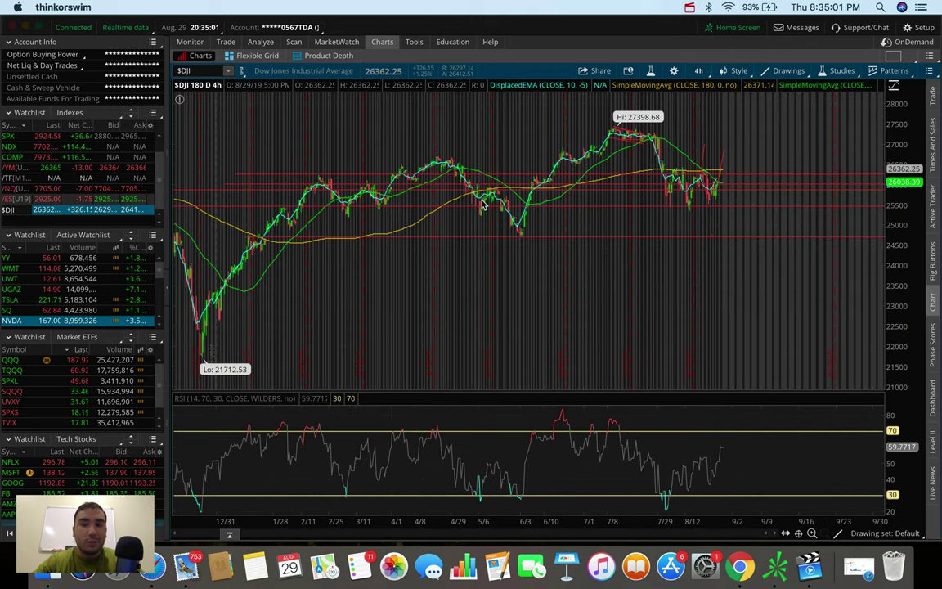
scroll(643, 152, up, 5)
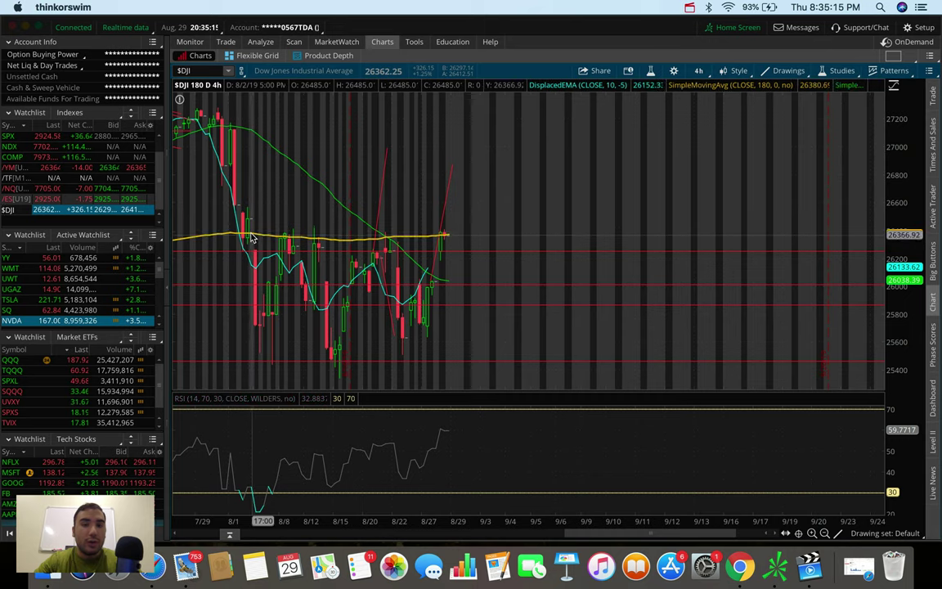
drag(251, 236, 518, 231)
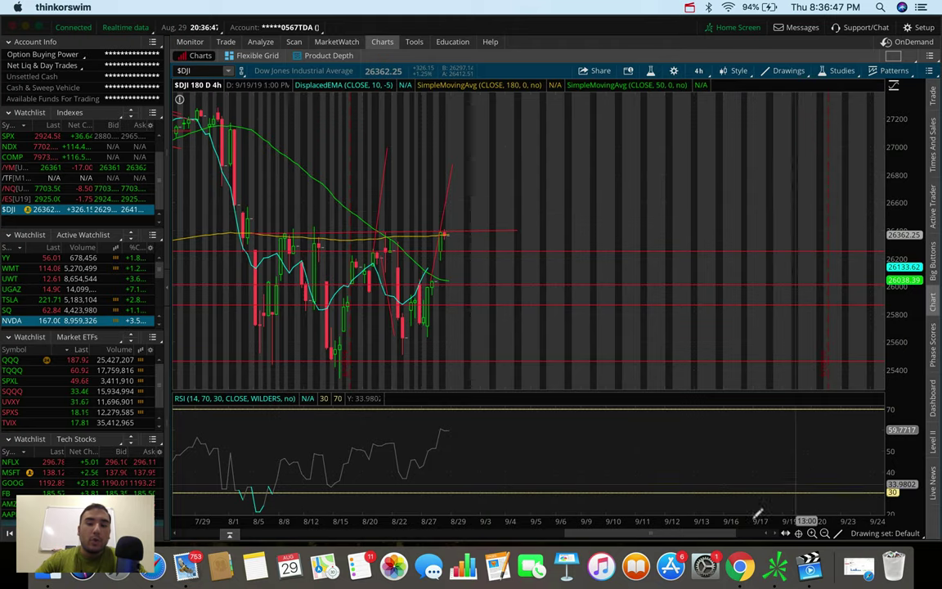
- Read the Investing.com 'U.S. Indexes Soar' article down to the S&P, Dow and Nasdaq gains
click(740, 569)
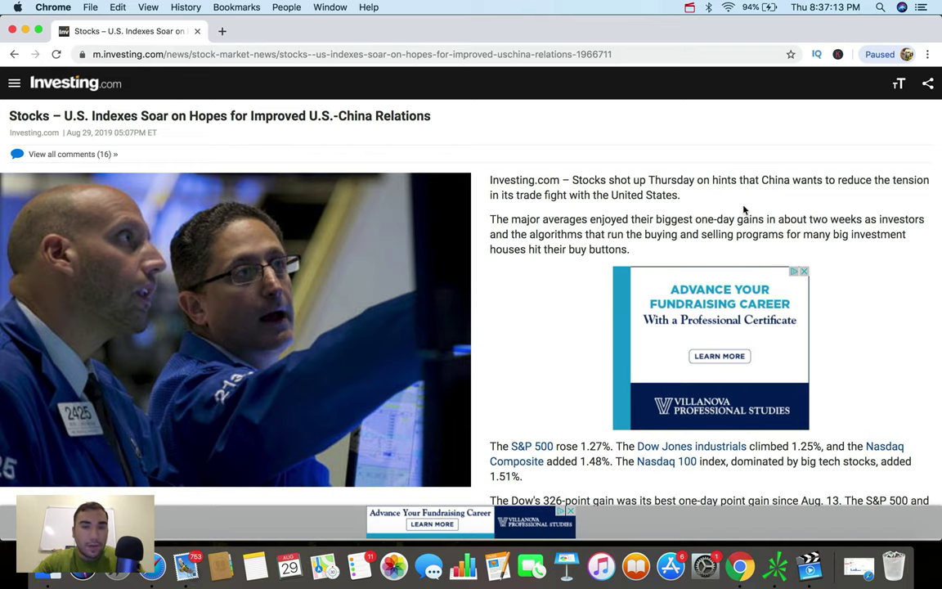
scroll(817, 312, down, 2)
scroll(817, 311, down, 15)
scroll(817, 312, up, 6)
scroll(817, 311, down, 2)
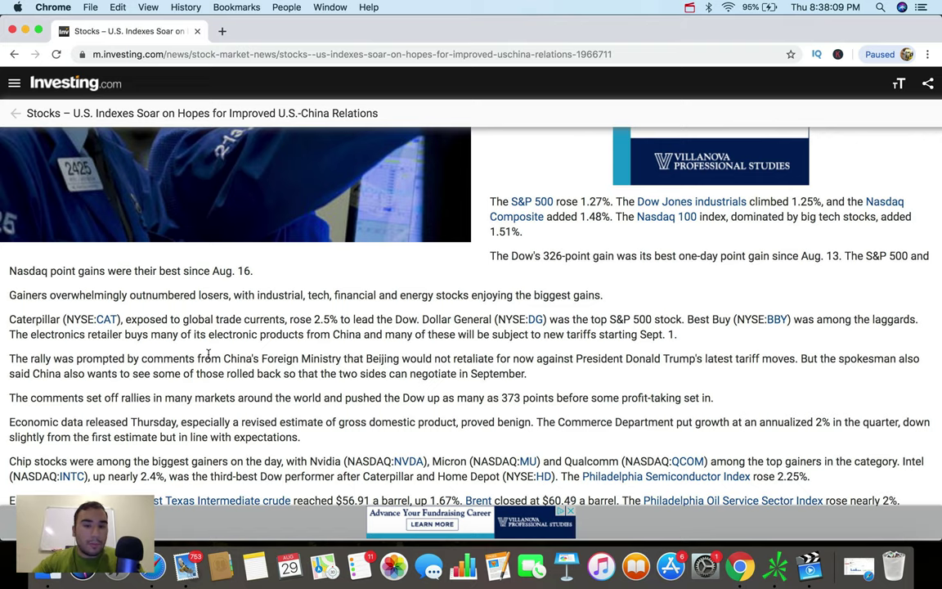
- Return from Chrome to thinkorswim's four-hour $DJI chart via the Dock
click(777, 566)
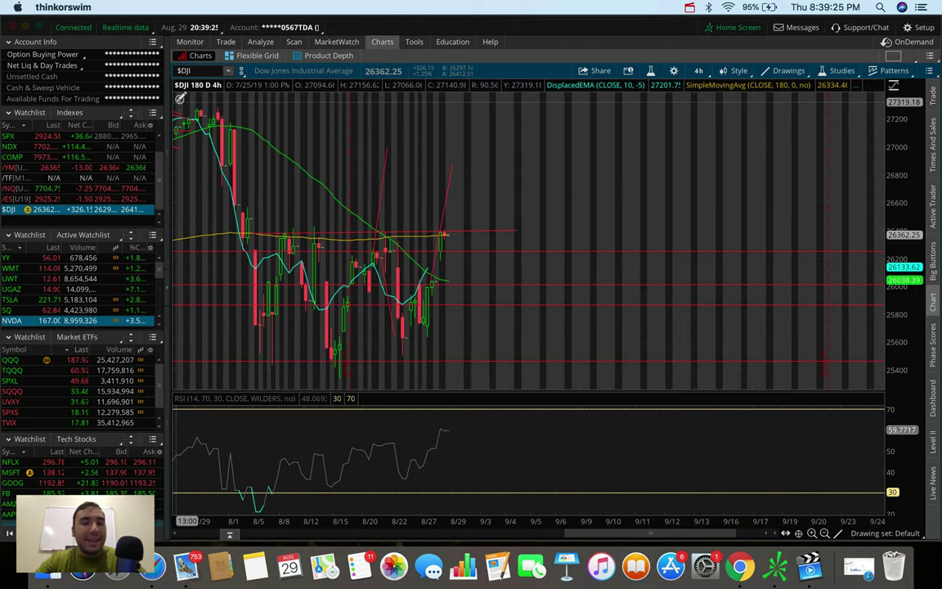
- Load the BAC chart and mark a horizontal price level near 26.41
text(BAC)
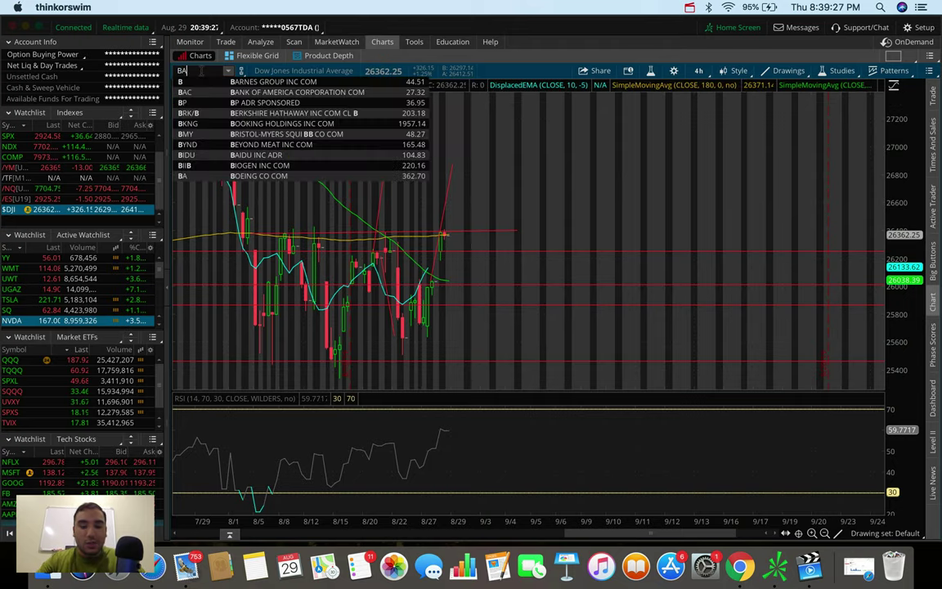
key(Return)
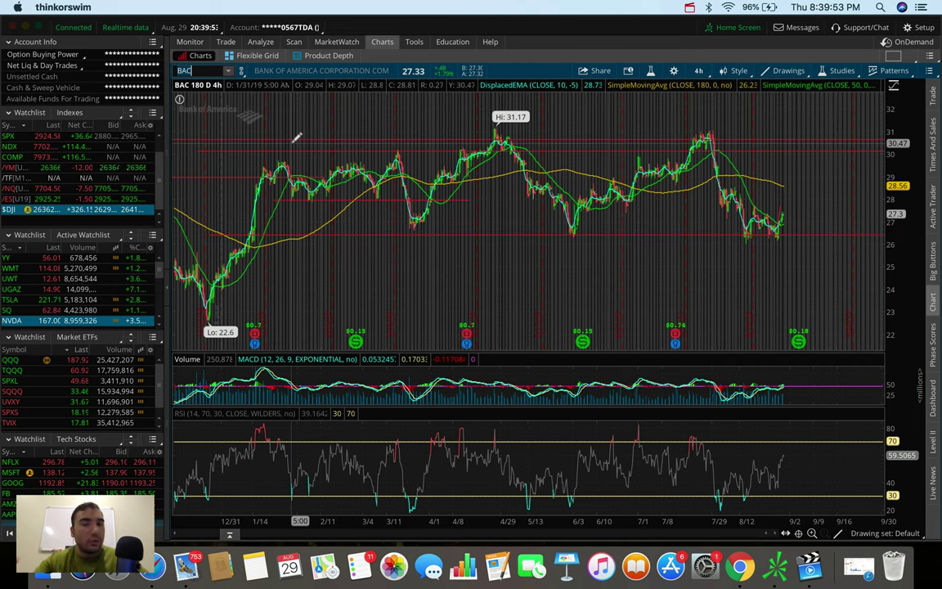
click(381, 233)
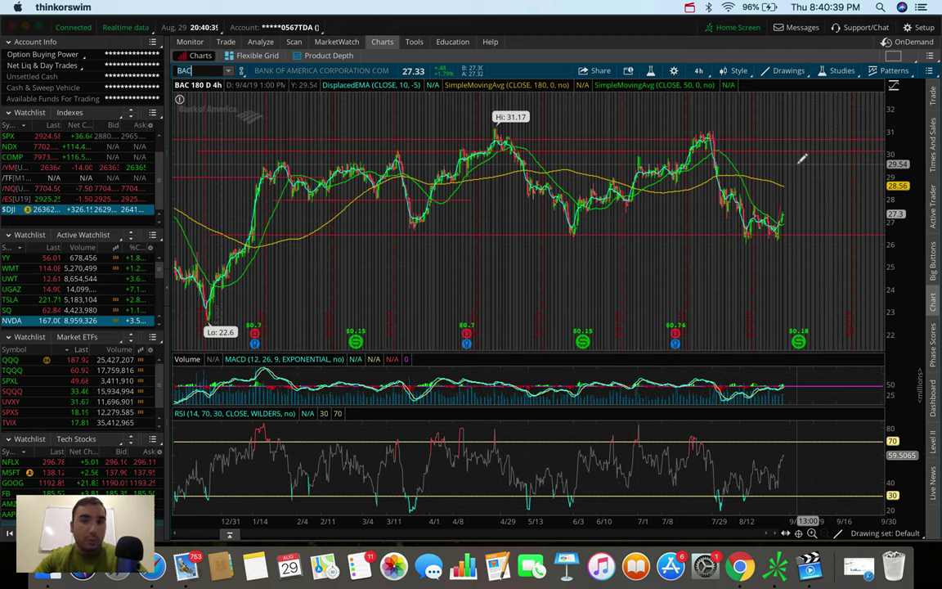
- Switch BAC to the 1 D : 1m chart and measure a recent price move
click(701, 71)
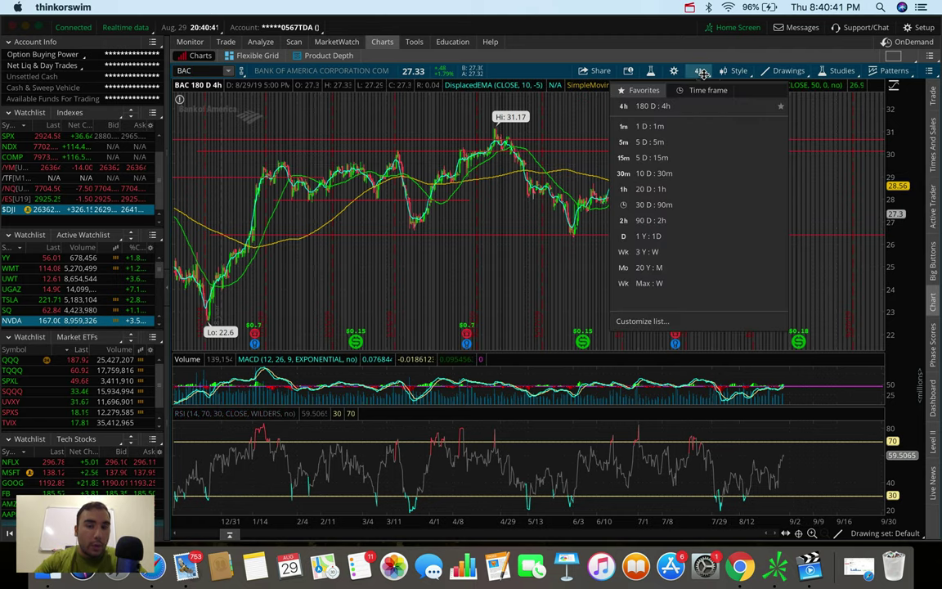
click(676, 123)
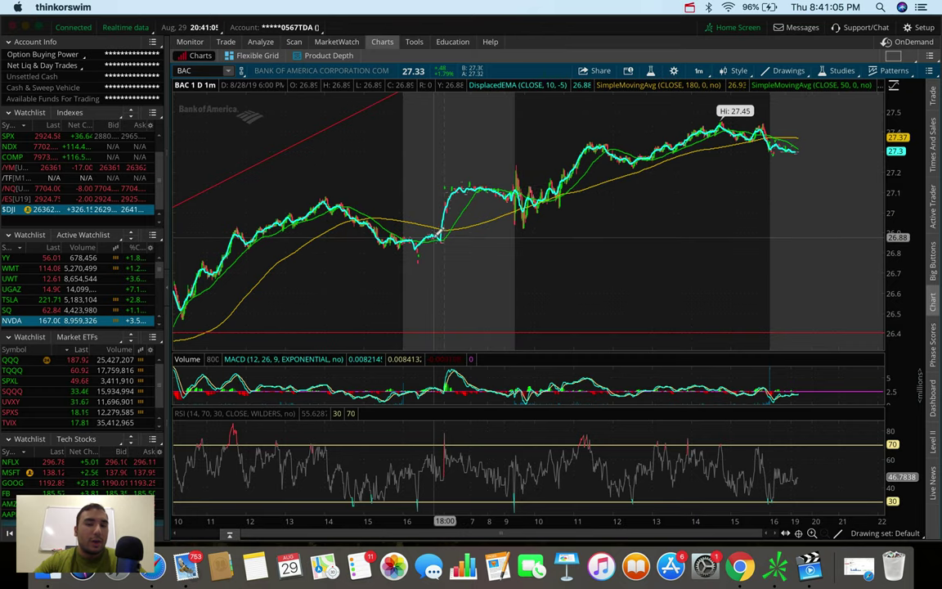
drag(442, 238, 427, 191)
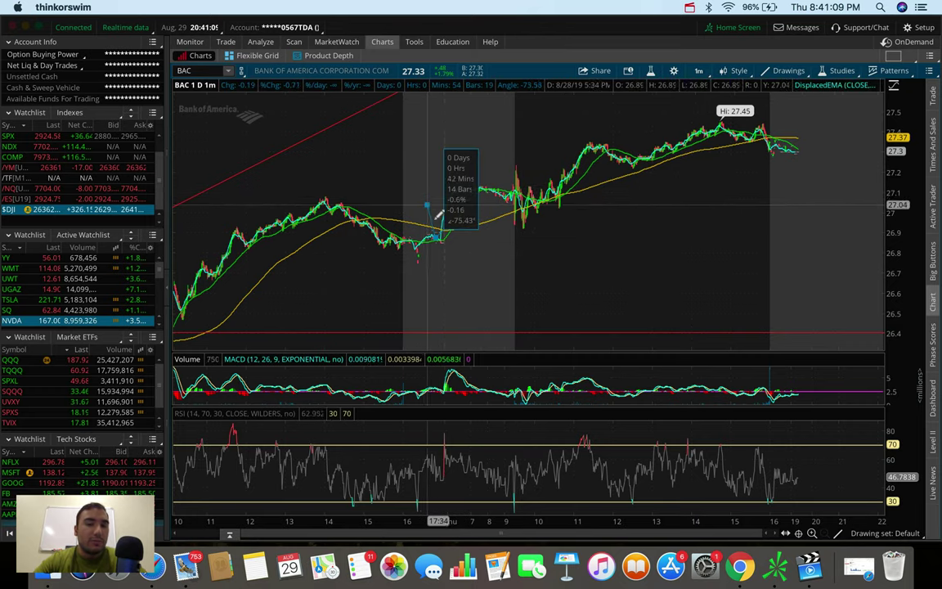
drag(427, 191, 442, 228)
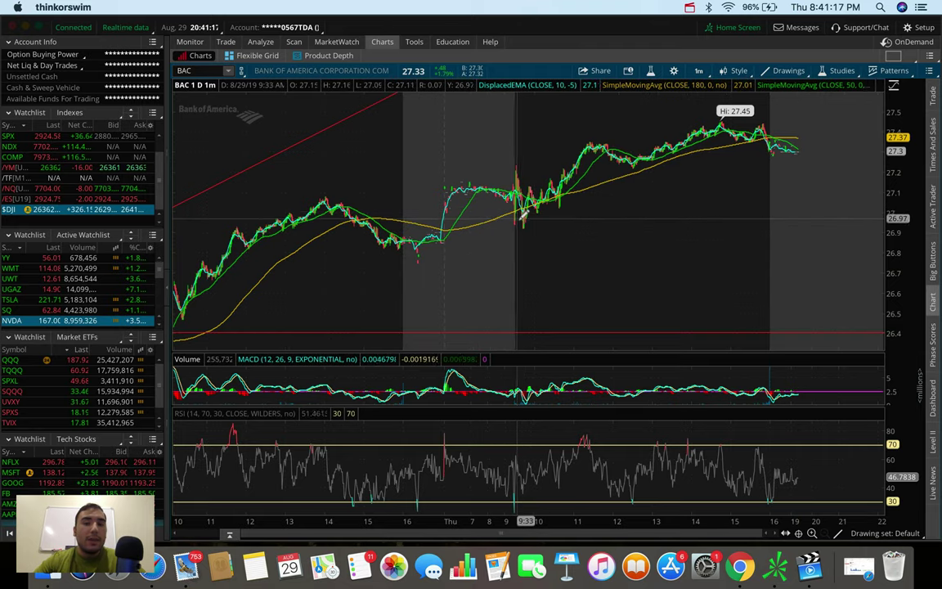
click(698, 70)
- Move BAC through the 5 D : 5m view to the 10 D : 30m chart
click(684, 132)
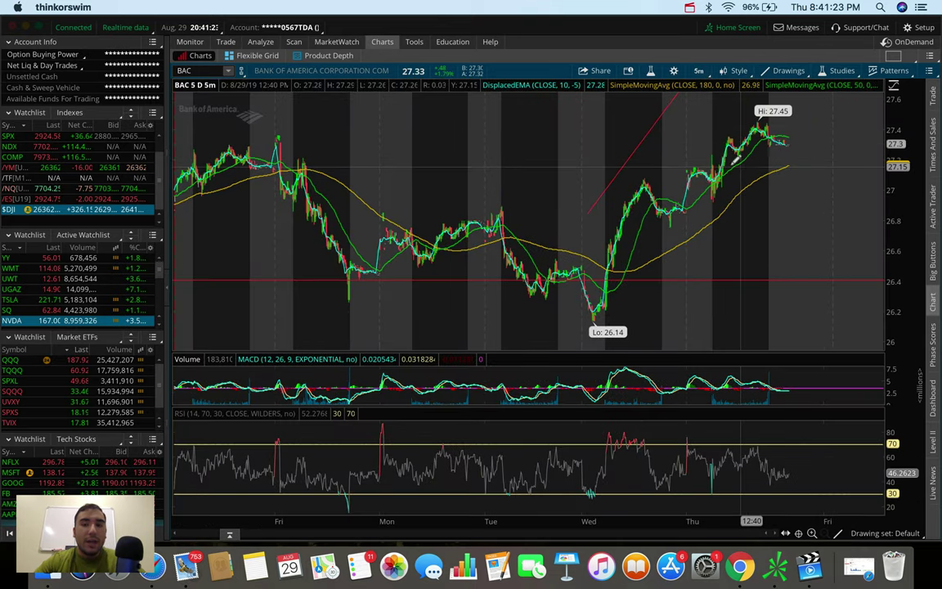
click(699, 70)
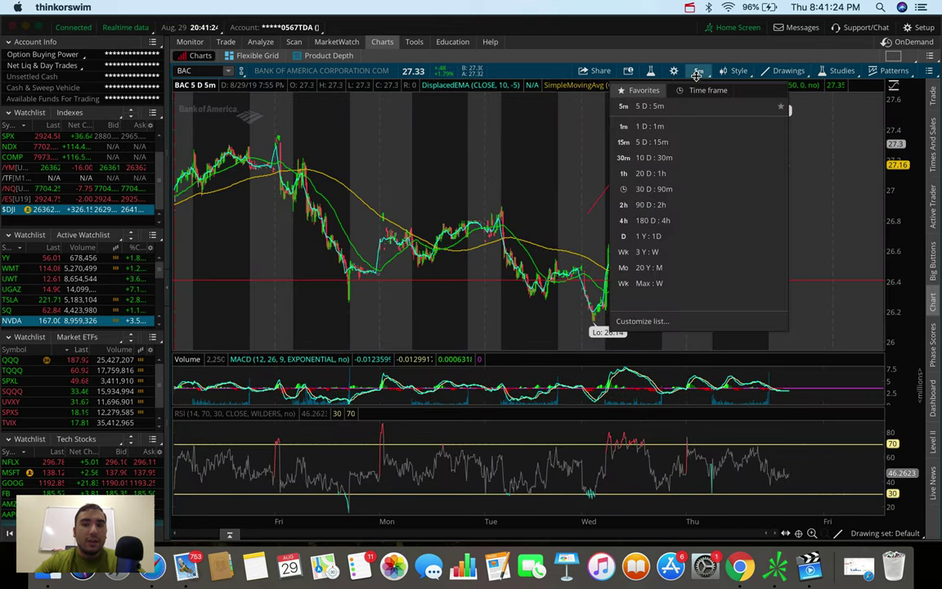
click(669, 158)
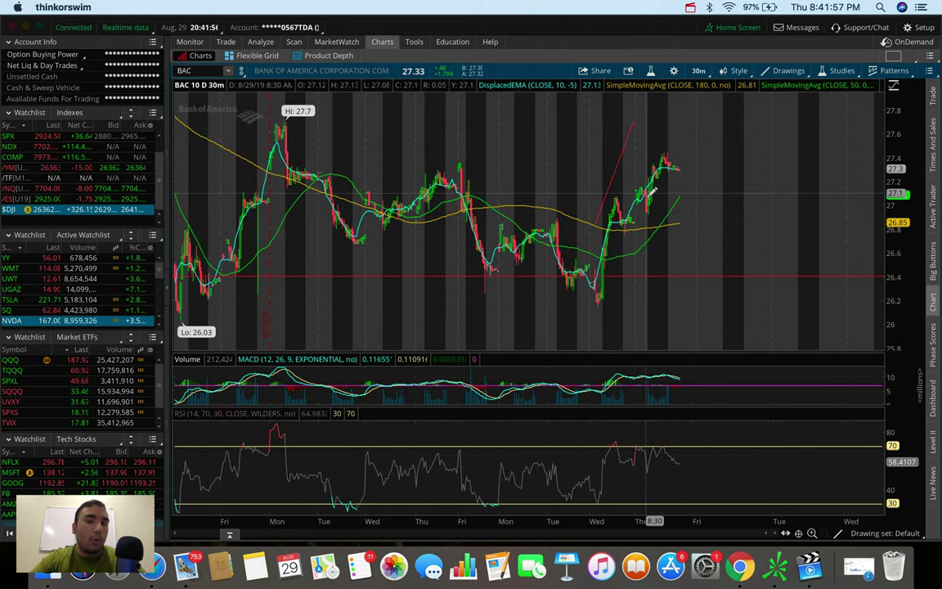
- Pick 1 D : 1m for BAC, showing Thursday's climb to a 27.45 high
click(697, 71)
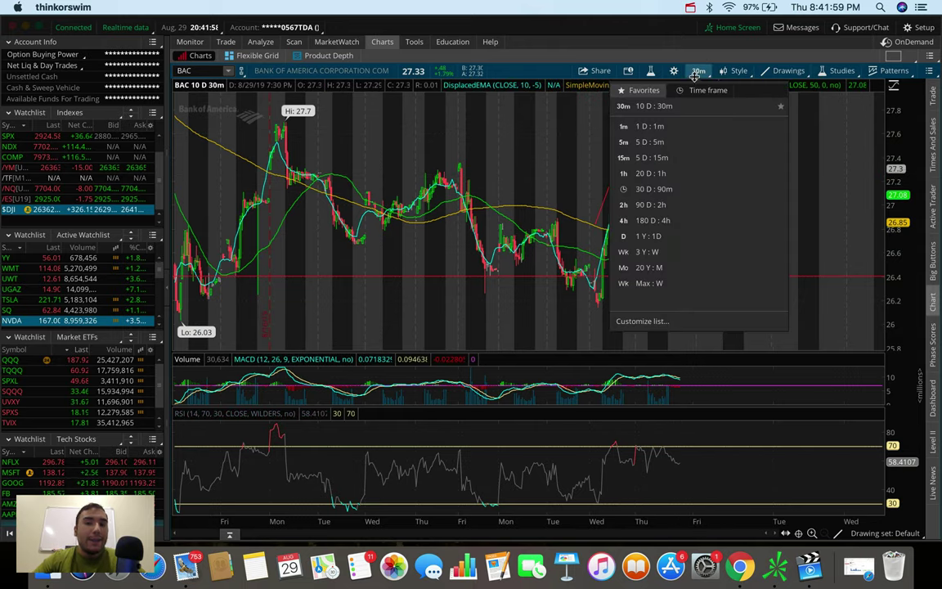
click(659, 131)
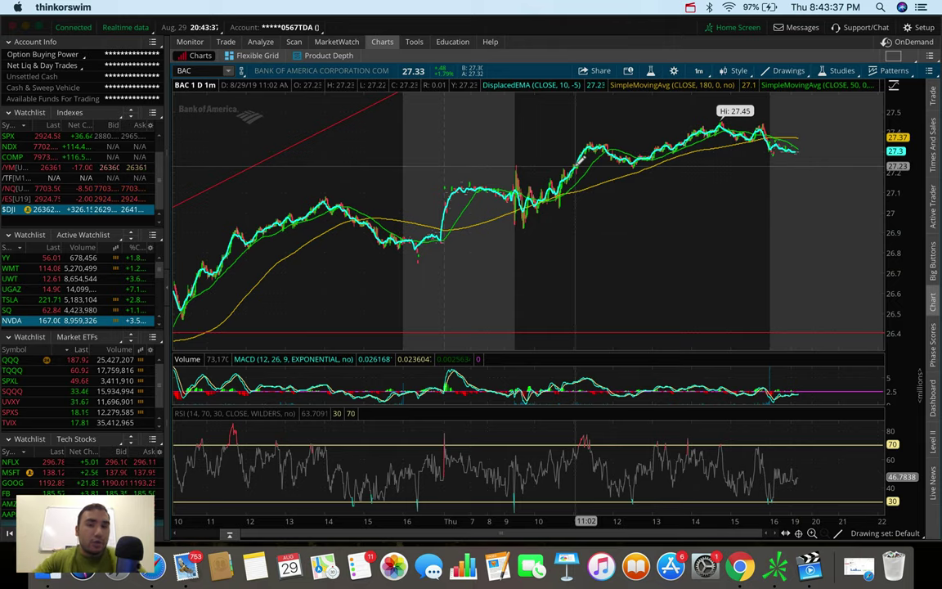
- Pick 180 D : 4h for BAC, spanning its 22.60 low to 31.17 high
click(698, 70)
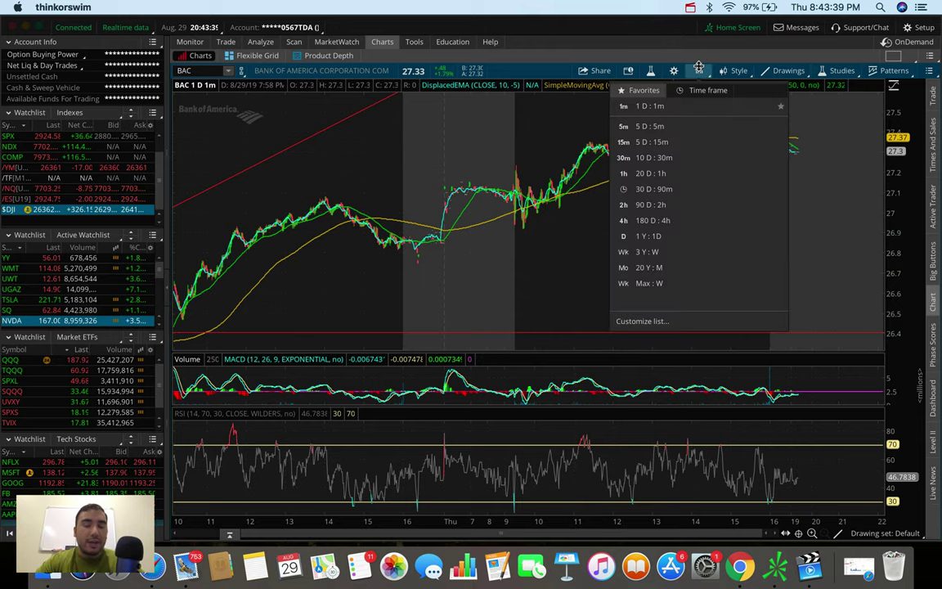
click(654, 220)
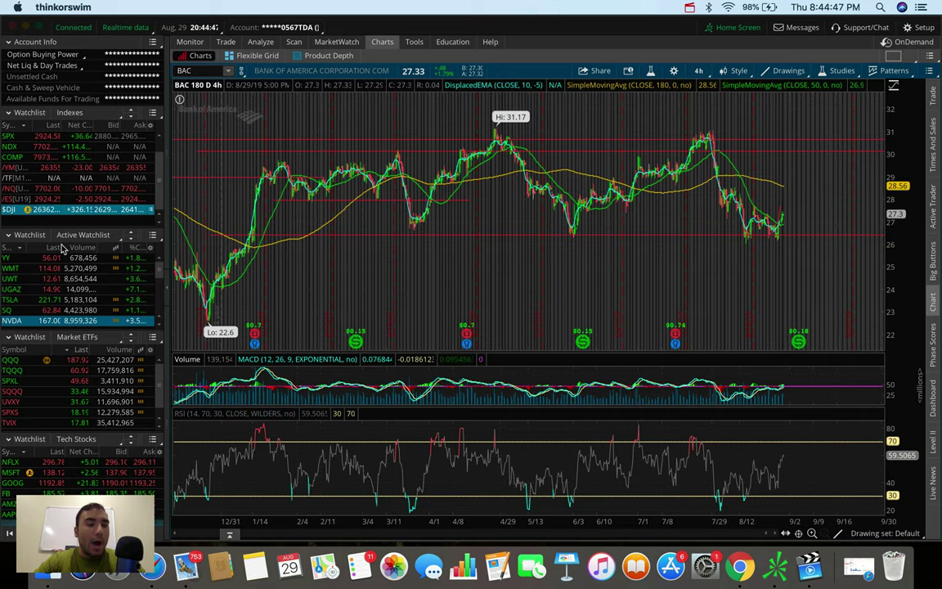
- Load UGAZ from the Active Watchlist onto the chart and set the 20 D : 1h time frame
drag(49, 288, 193, 249)
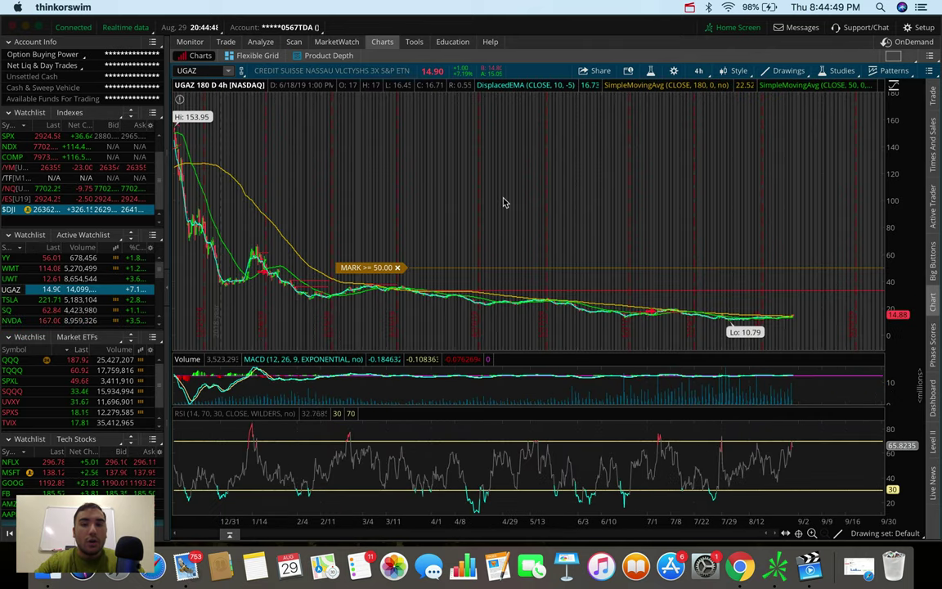
click(699, 70)
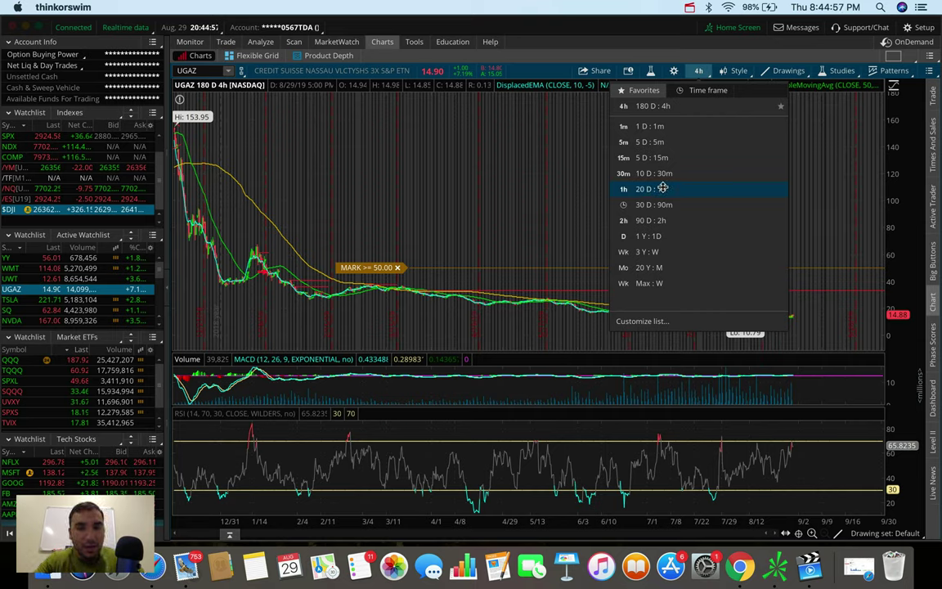
click(662, 188)
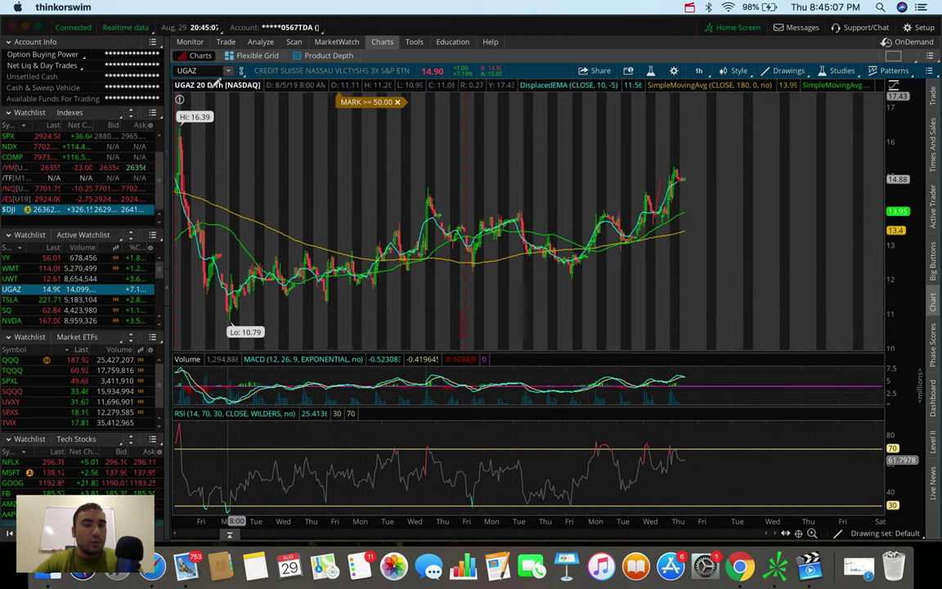
- Load the /NG natural gas futures and set the chart to 180 D : 4h
click(192, 70)
text(/NG)
key(Return)
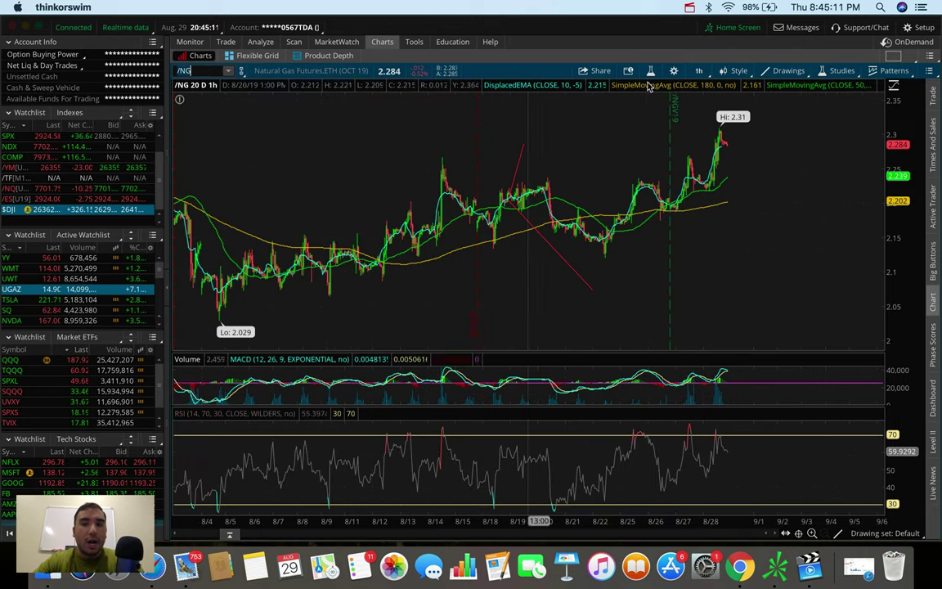
click(700, 70)
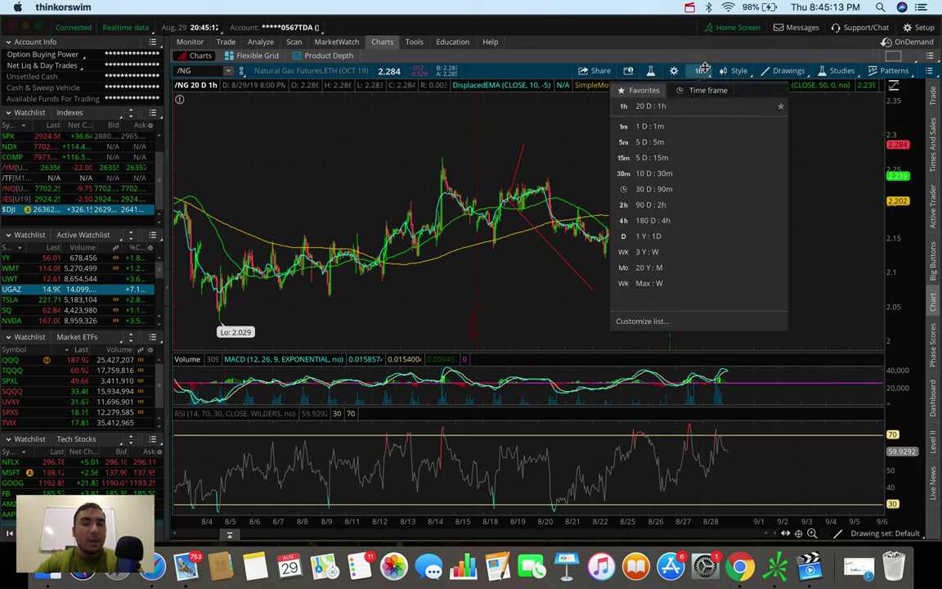
click(691, 219)
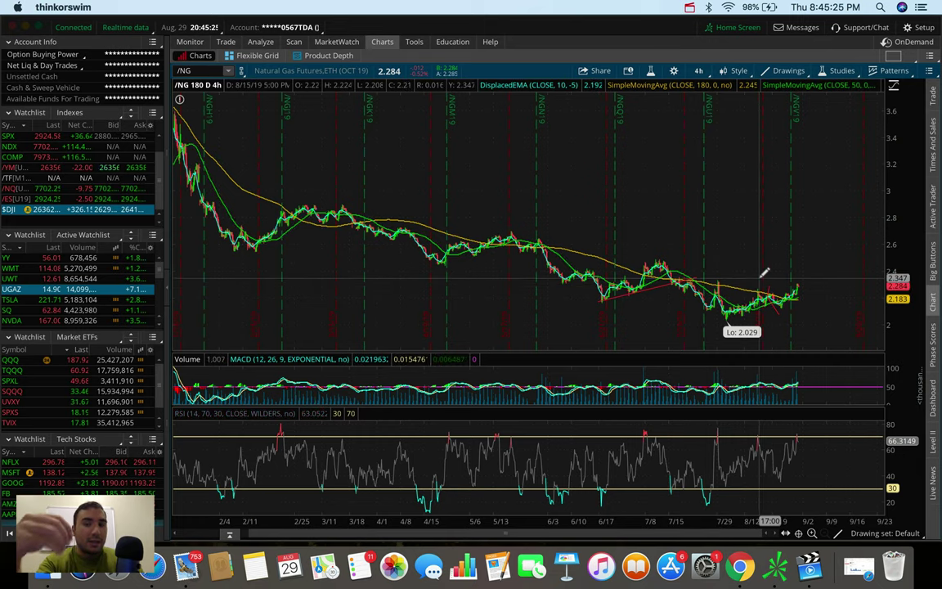
click(786, 72)
- Add a horizontal price level near 2.405 on /NG, then select the Trendline tool
click(893, 183)
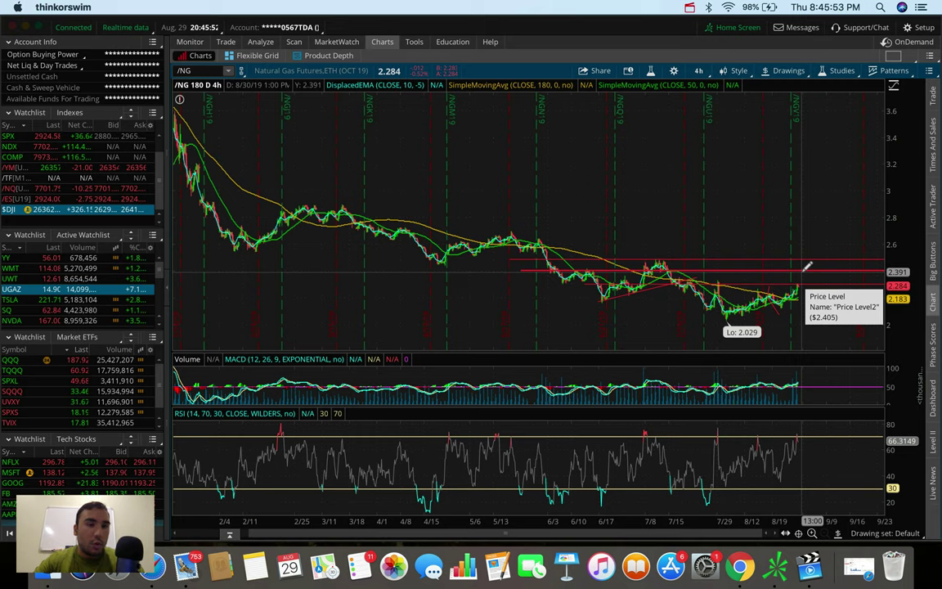
click(781, 71)
mouse_move(755, 157)
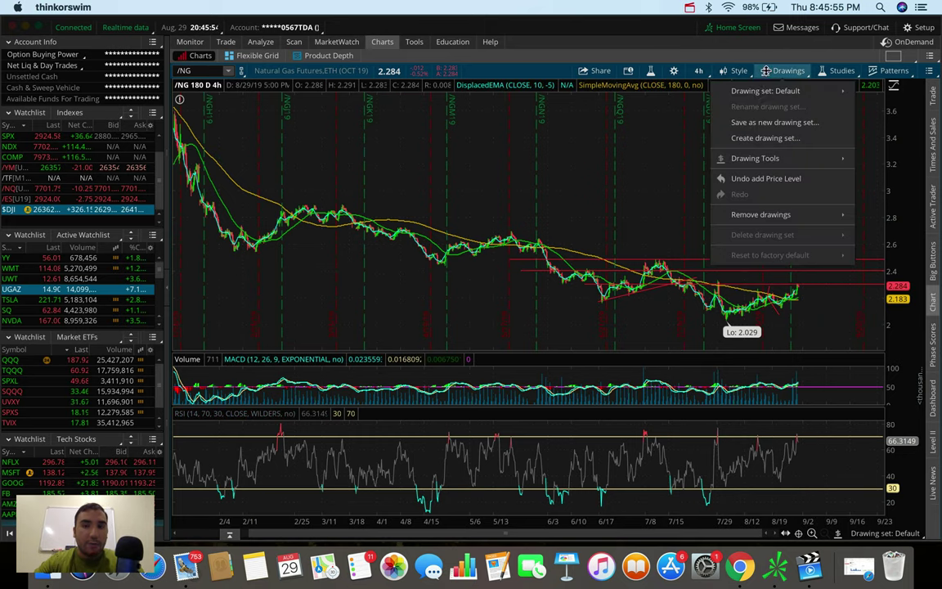
click(866, 180)
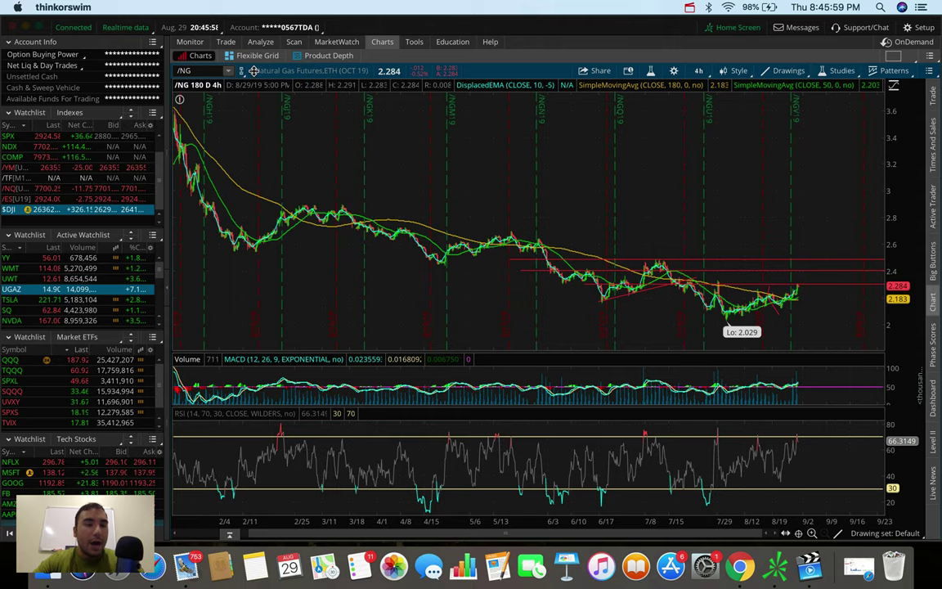
- Switch the chart to TSLA and briefly measure the rally up from the June low
text(TSLA)
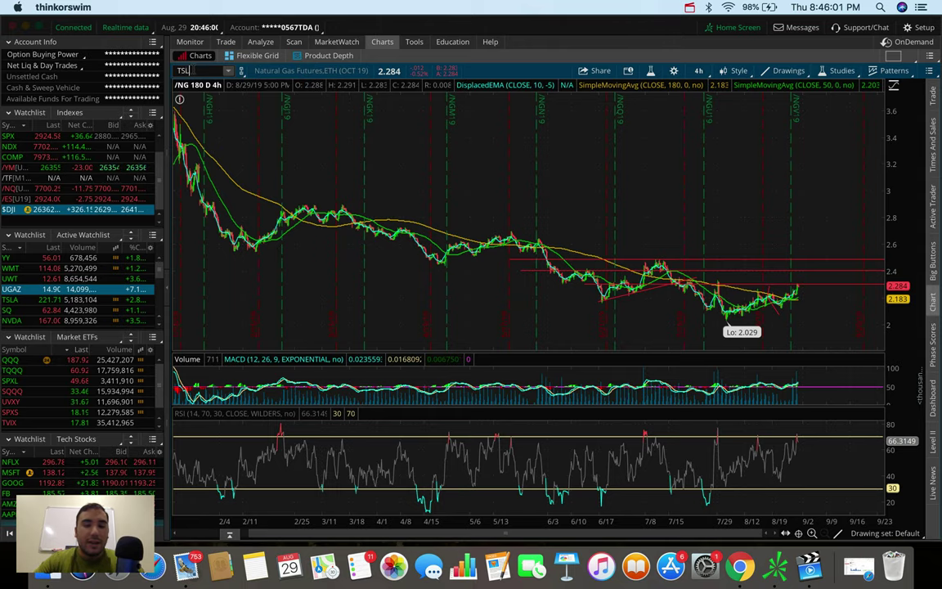
key(Return)
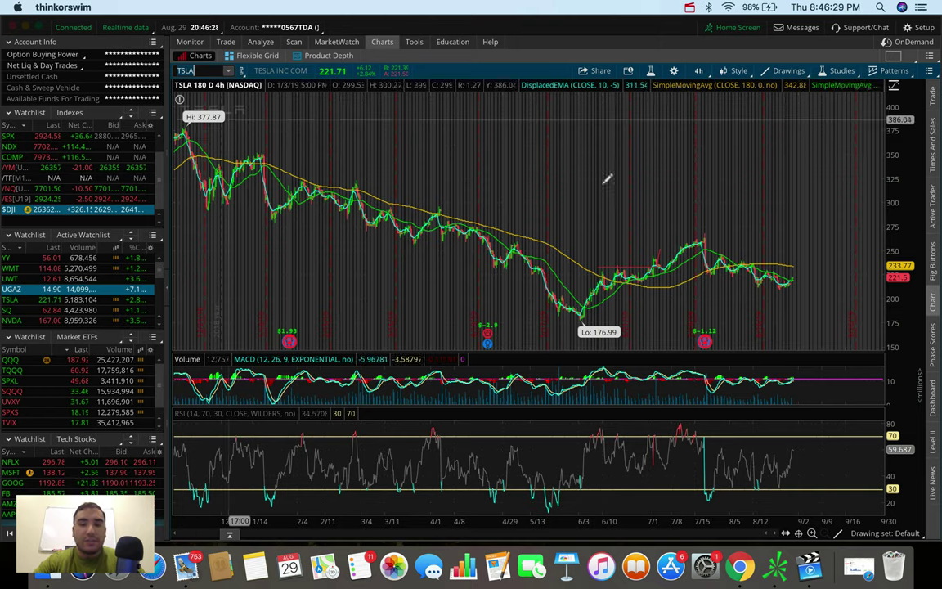
drag(582, 287, 630, 122)
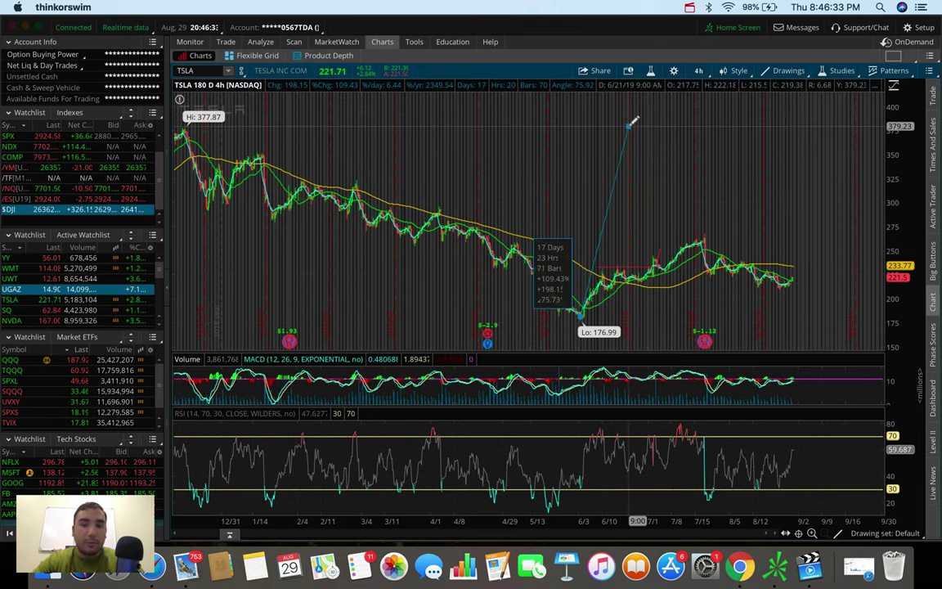
drag(629, 122, 586, 312)
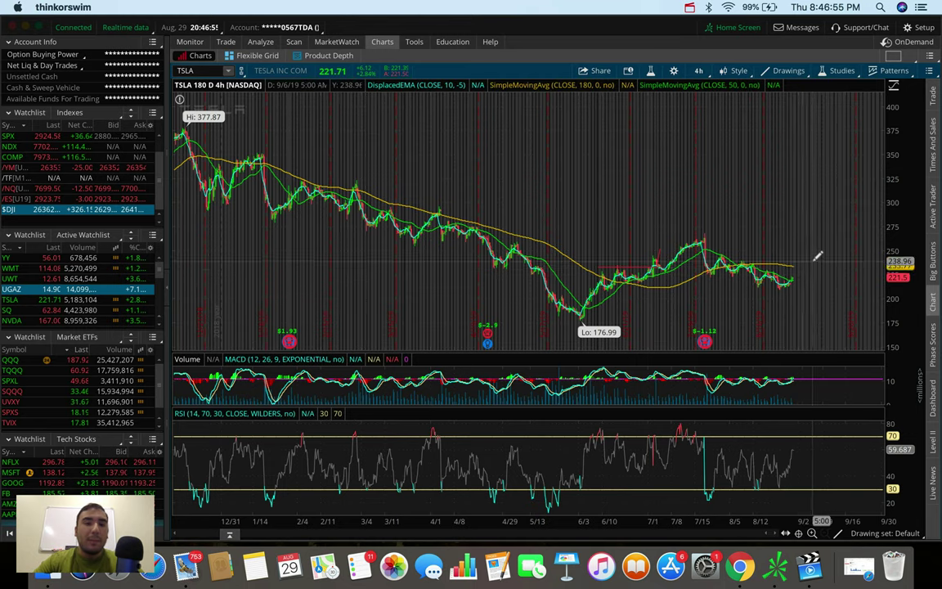
scroll(744, 276, up, 5)
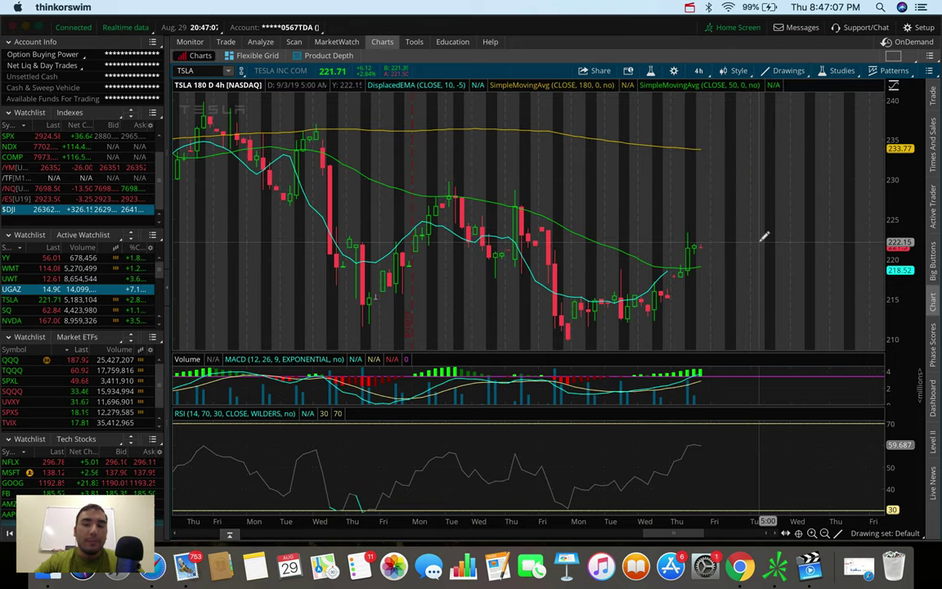
scroll(761, 238, down, 5)
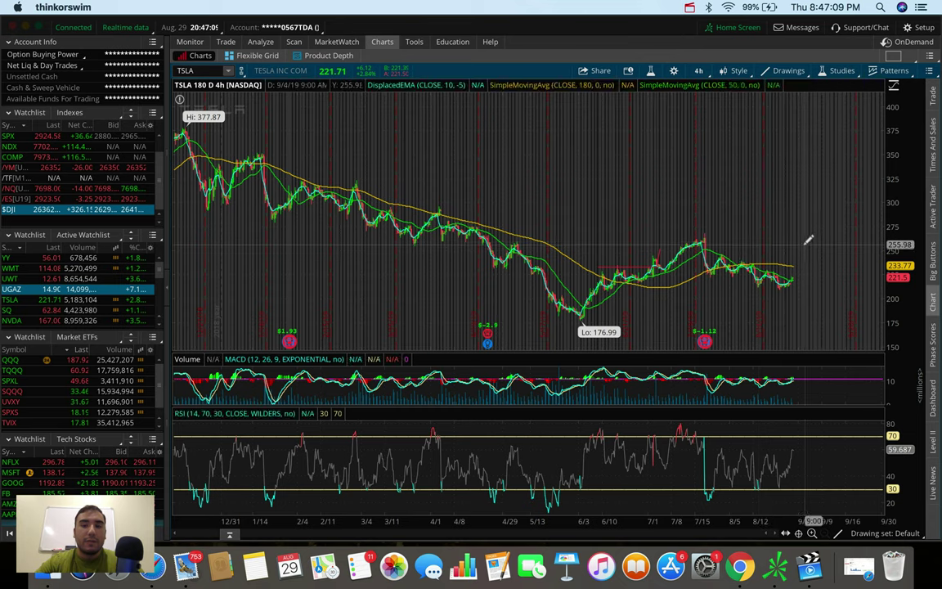
- Draw a falling trendline from TSLA's late-July high near 247 past the latest candles
drag(818, 239, 646, 239)
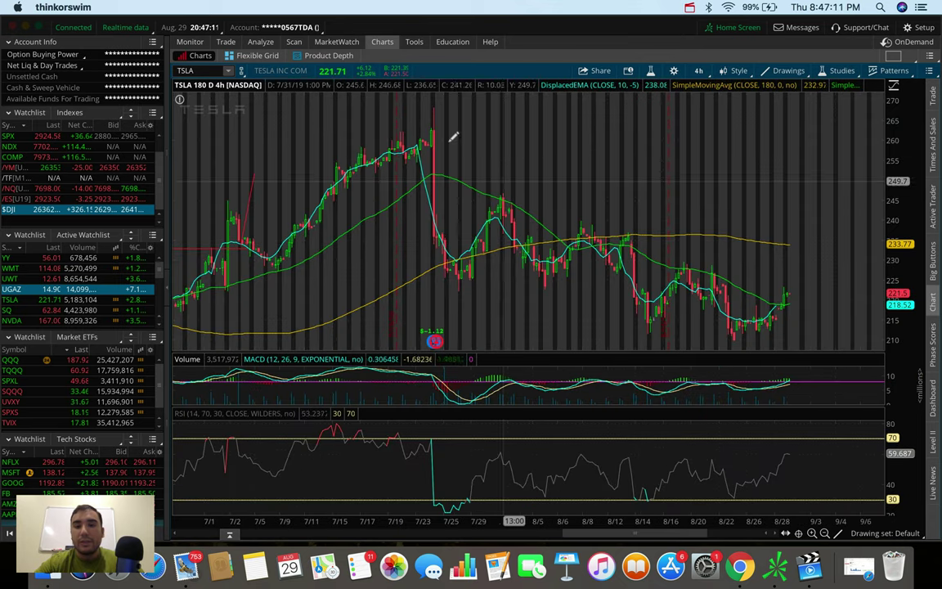
click(483, 191)
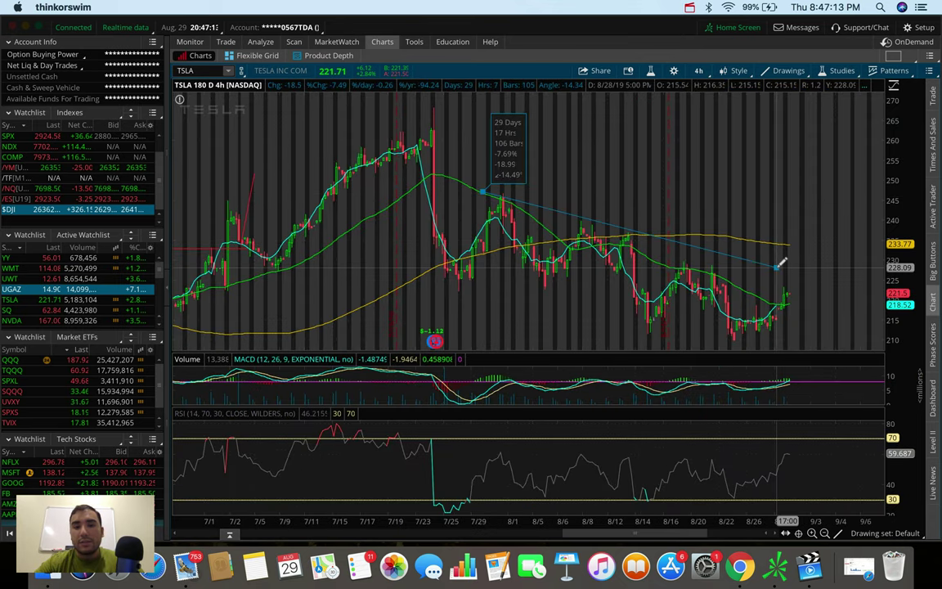
click(828, 305)
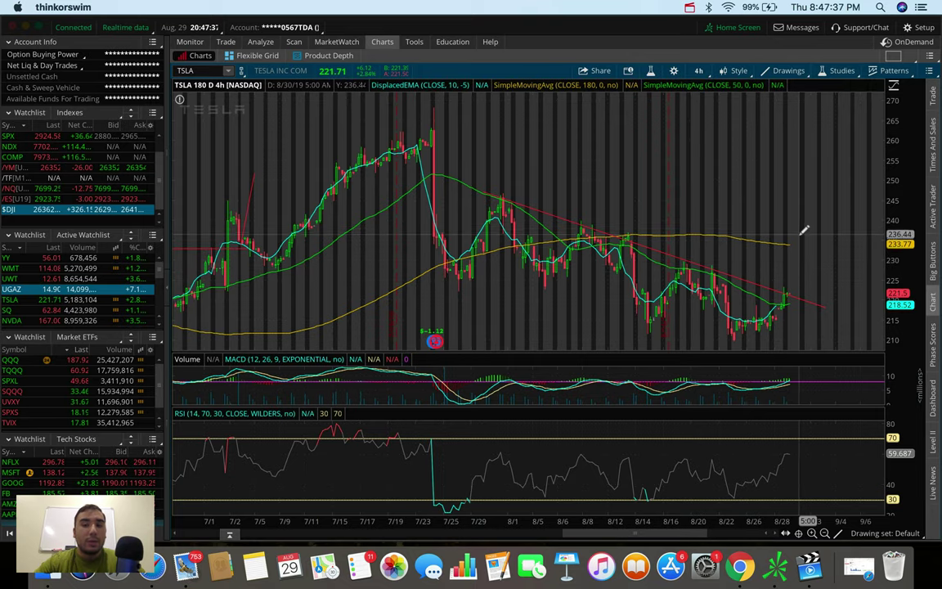
- Start a second short line at the latest candle, collapse it, and zoom back out
click(790, 284)
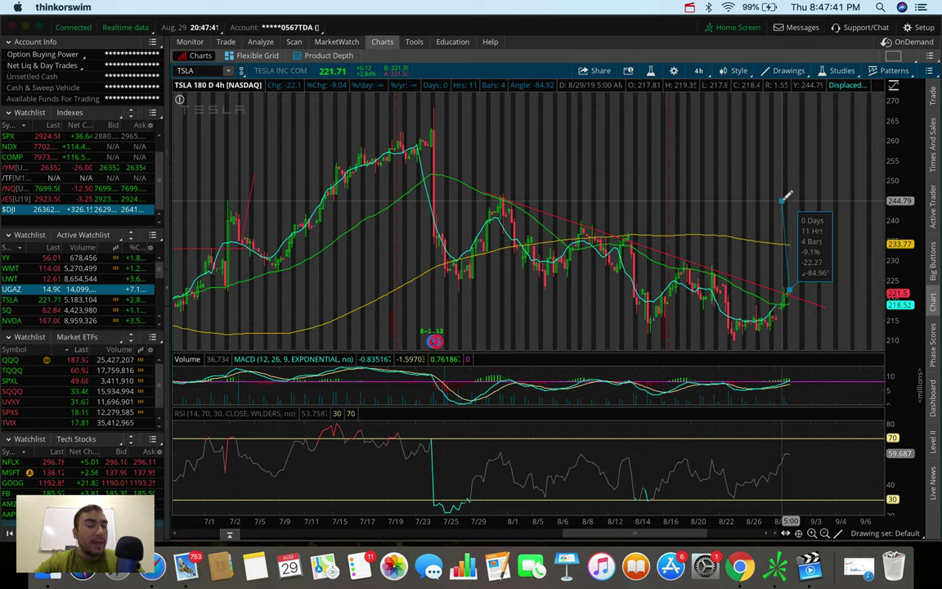
click(751, 246)
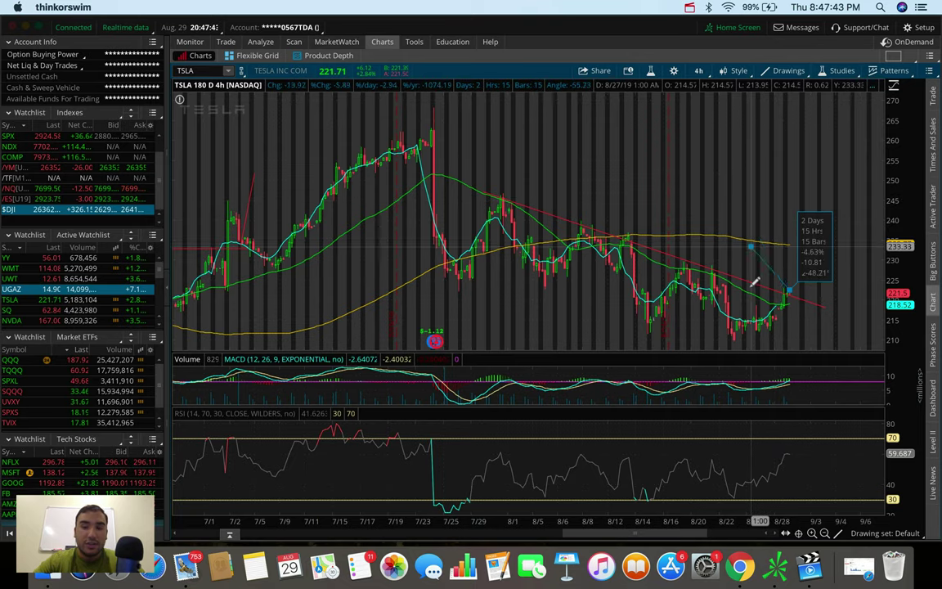
drag(750, 245, 793, 283)
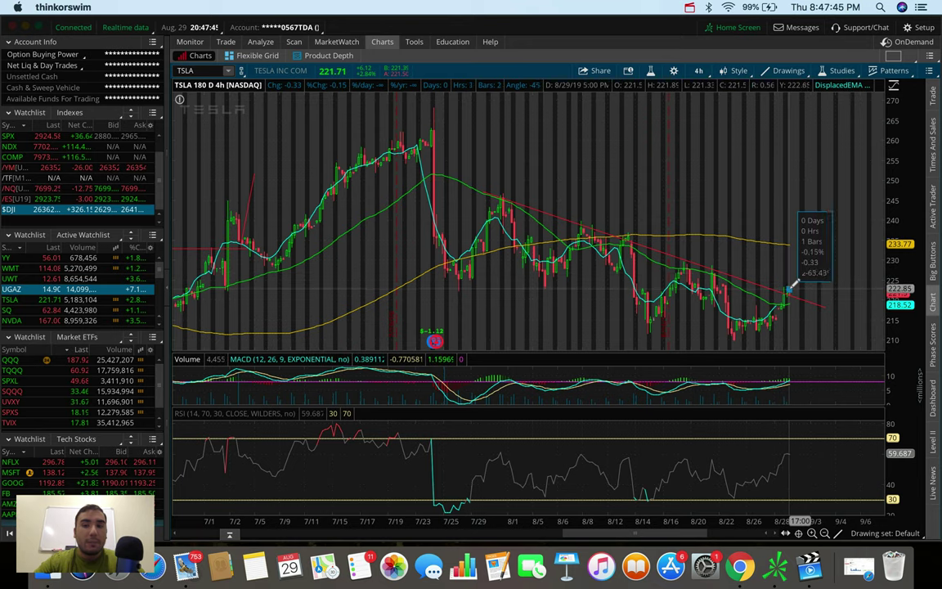
scroll(818, 237, down, 5)
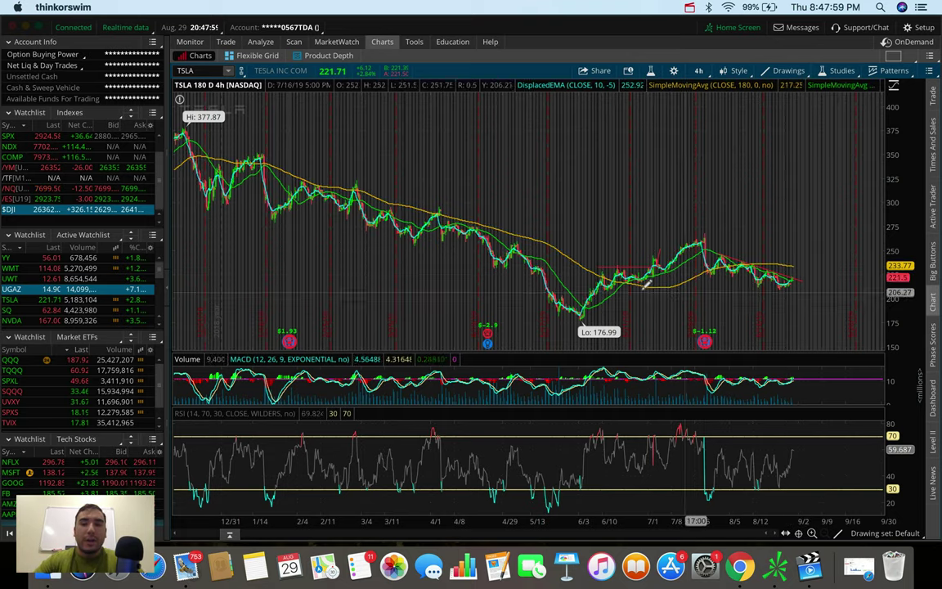
- Draw a rising trendline from TSLA's 176.99 low to past the latest candles
click(575, 317)
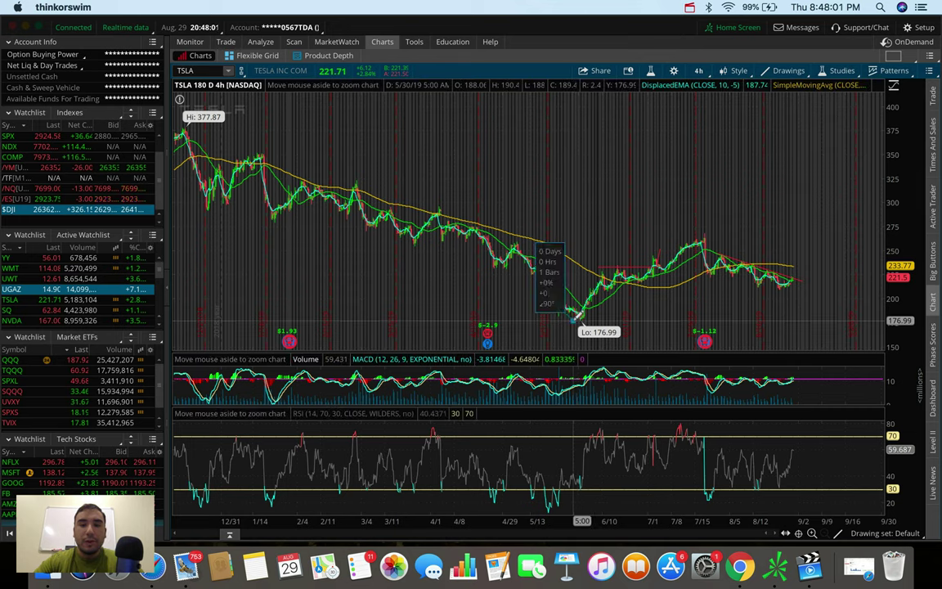
click(835, 280)
text(ATV)
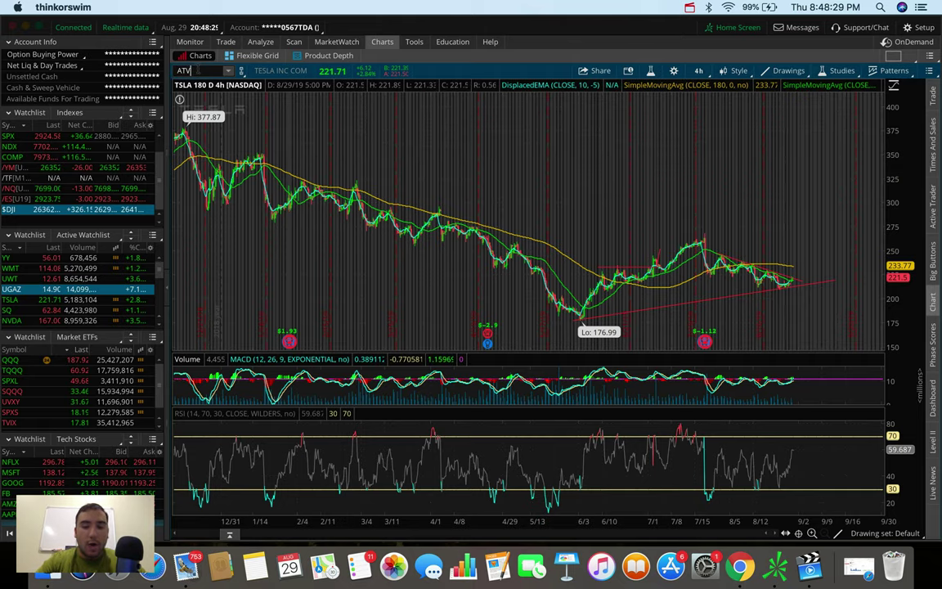
- Load ATVI and switch the chart to the 1 Y : 1D time frame
text(I)
key(Return)
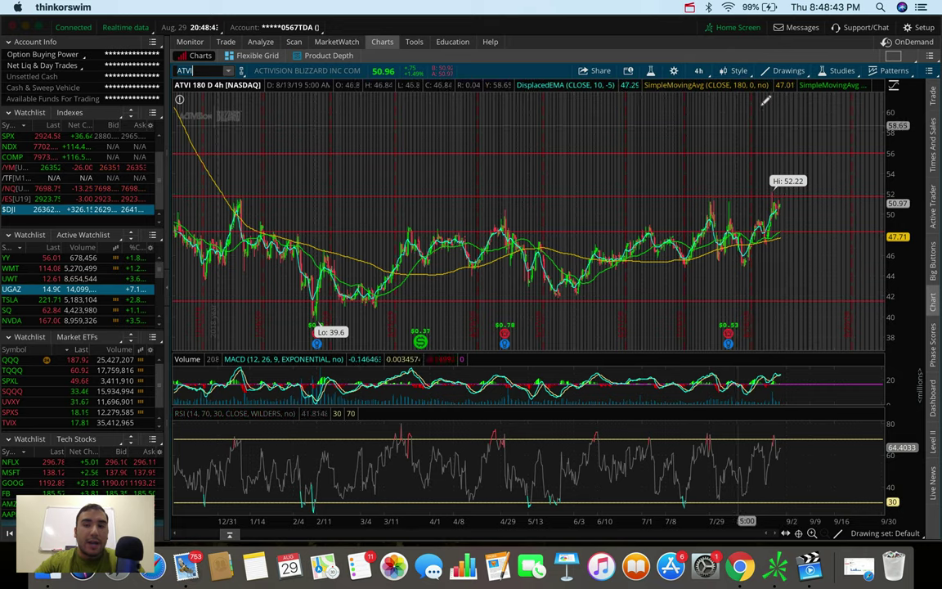
click(702, 72)
click(702, 71)
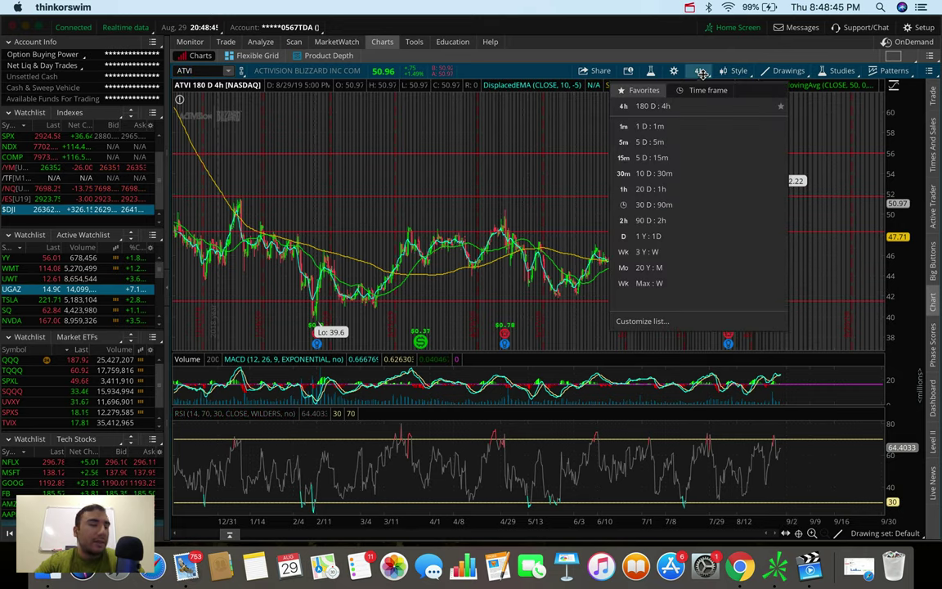
click(667, 238)
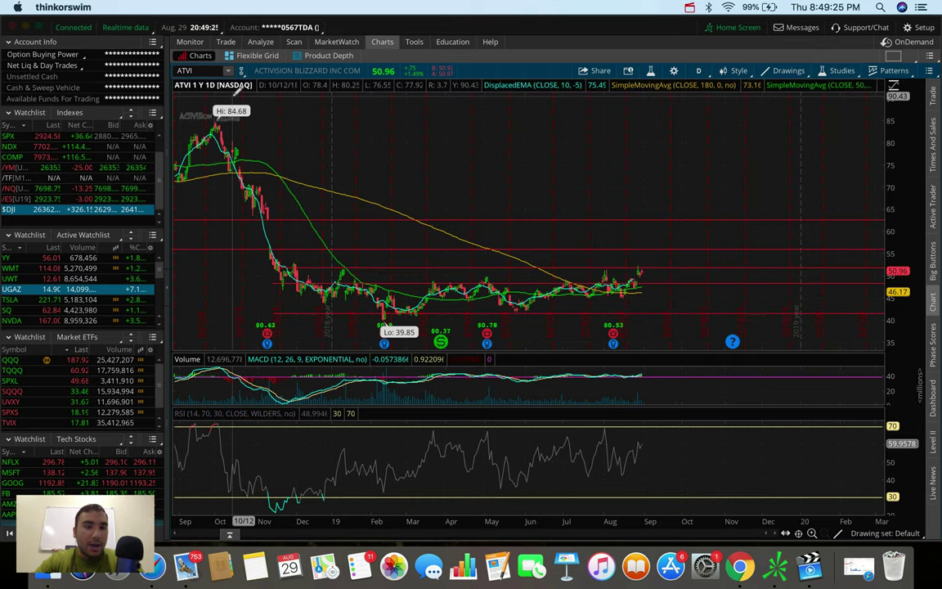
click(204, 70)
text(CMG)
- Load CMG and set the chart to the 180 D : 4h time frame
key(Return)
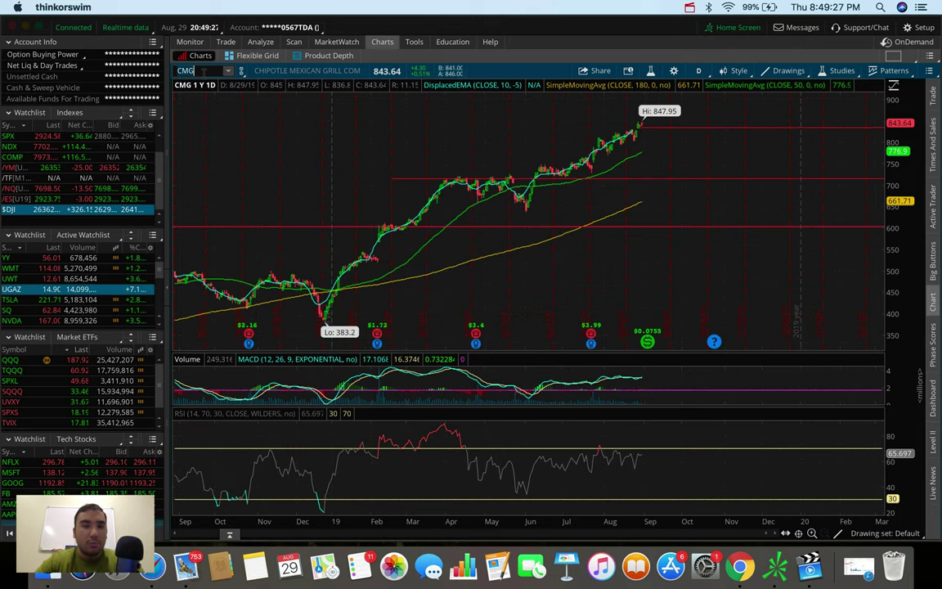
click(698, 70)
click(654, 235)
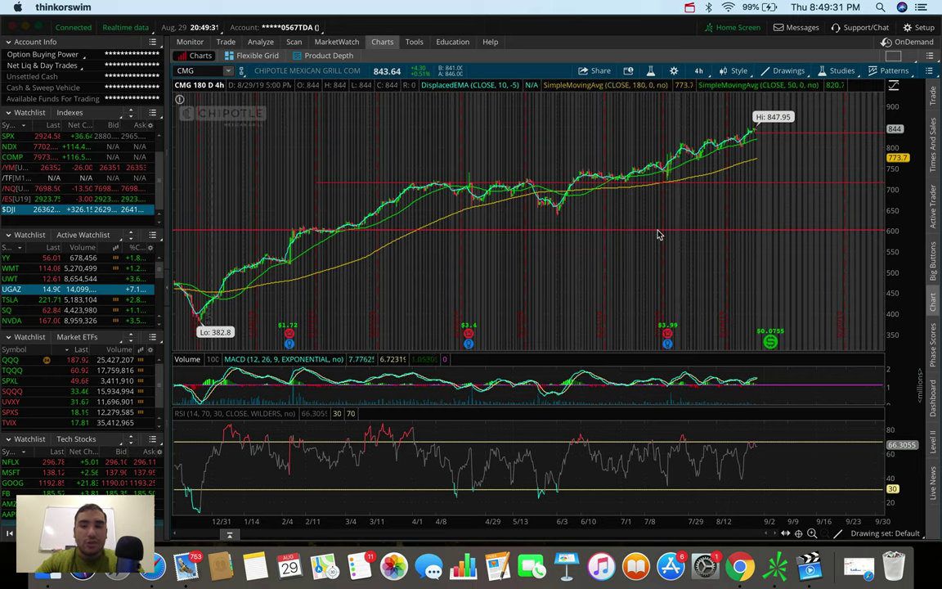